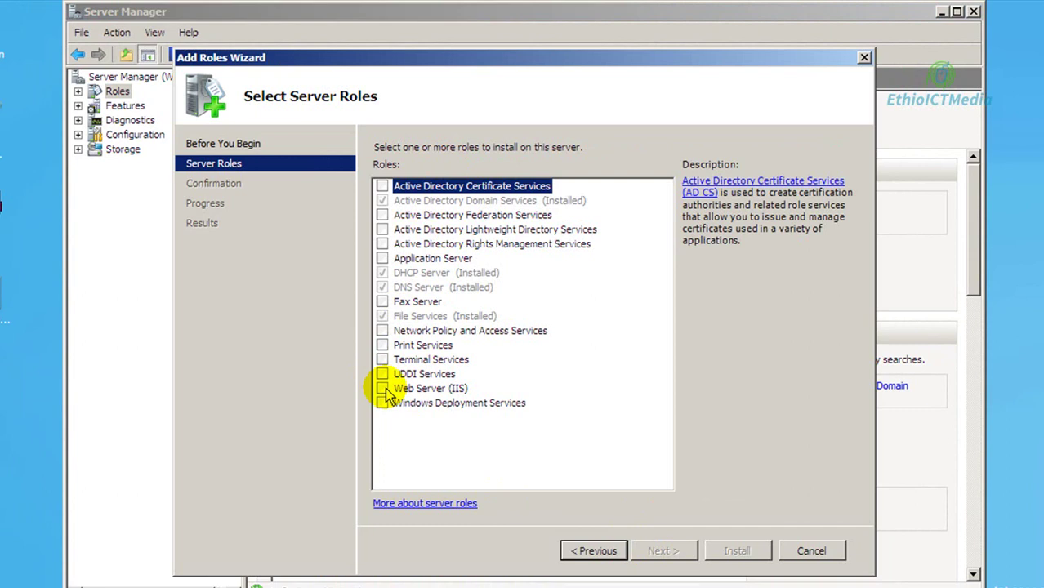
# - Select the Web Server (IIS) role with its required features and continue to its role services
pyautogui.click(383, 389)
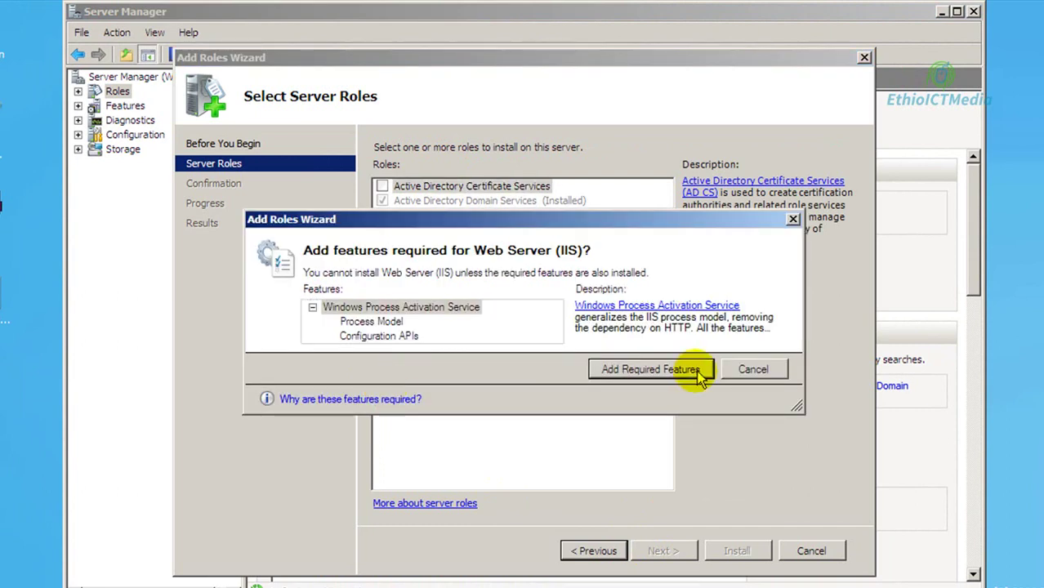
pyautogui.click(682, 372)
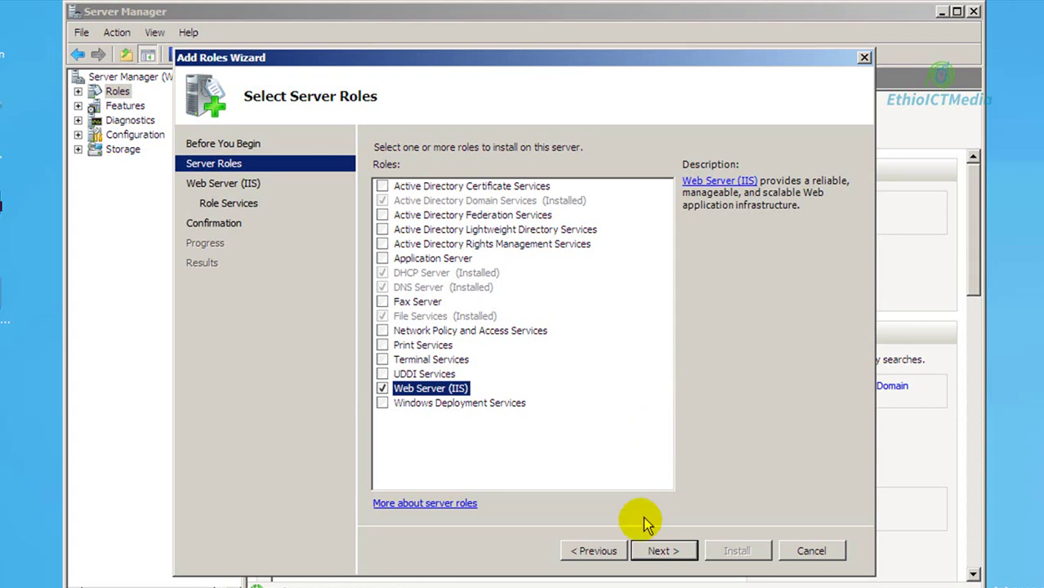
pyautogui.click(662, 551)
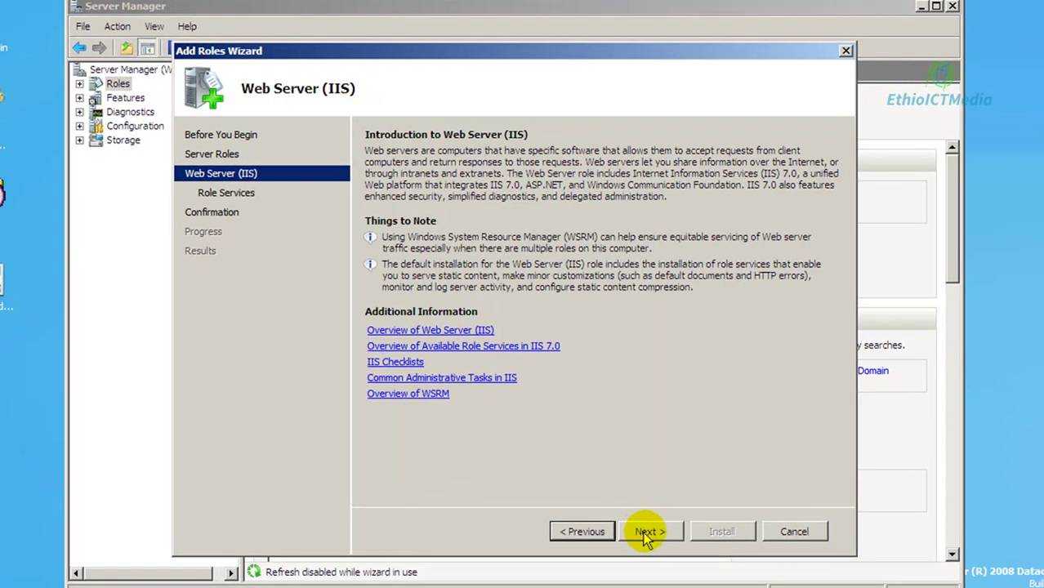
pyautogui.click(649, 532)
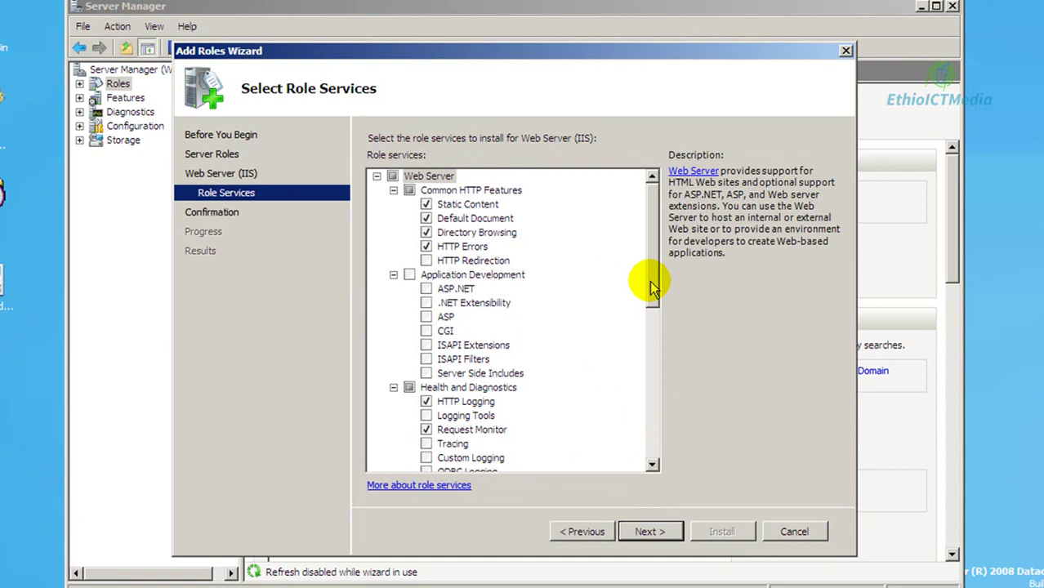
# - Include FTP Publishing Service with its required role services and continue to the installation confirmation
pyautogui.moveTo(654, 287); pyautogui.dragTo(652, 445)
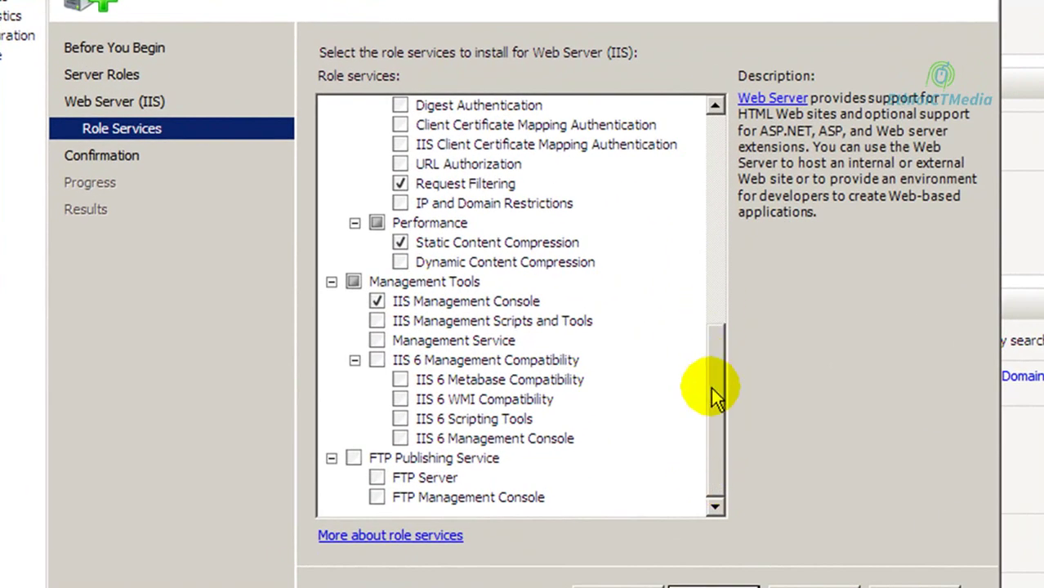
pyautogui.click(353, 458)
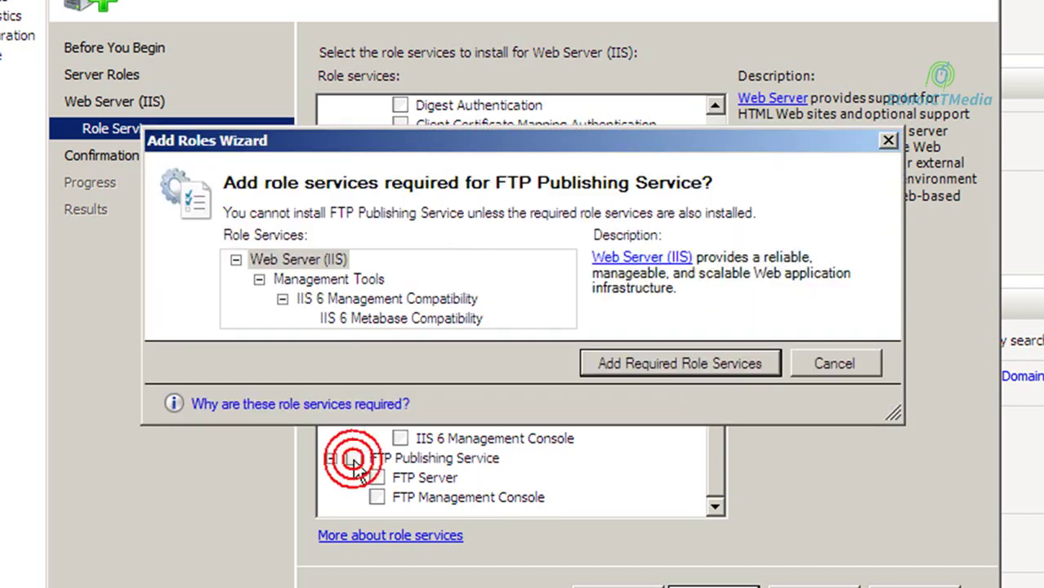
pyautogui.click(677, 365)
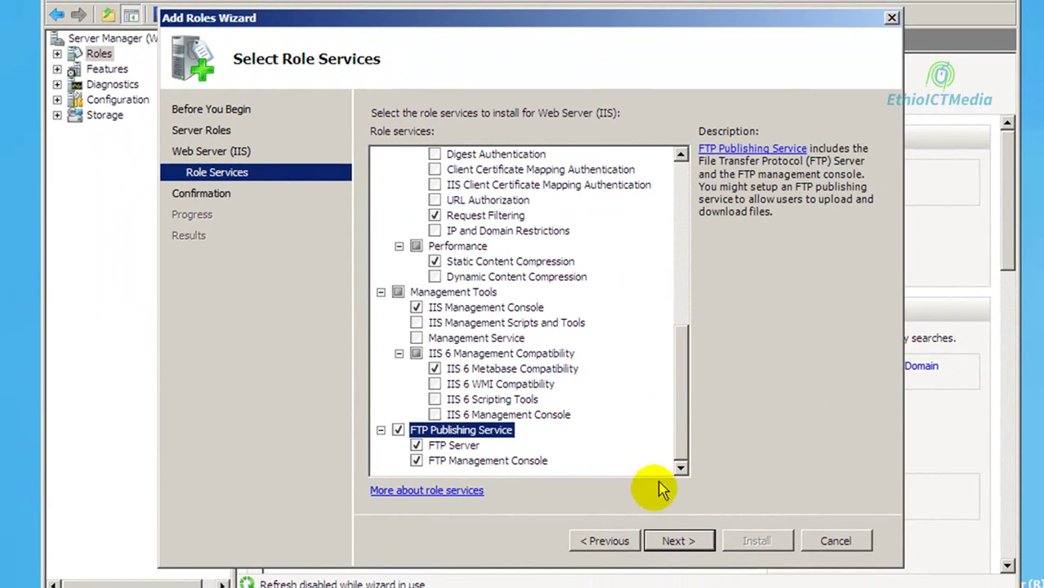
pyautogui.click(675, 542)
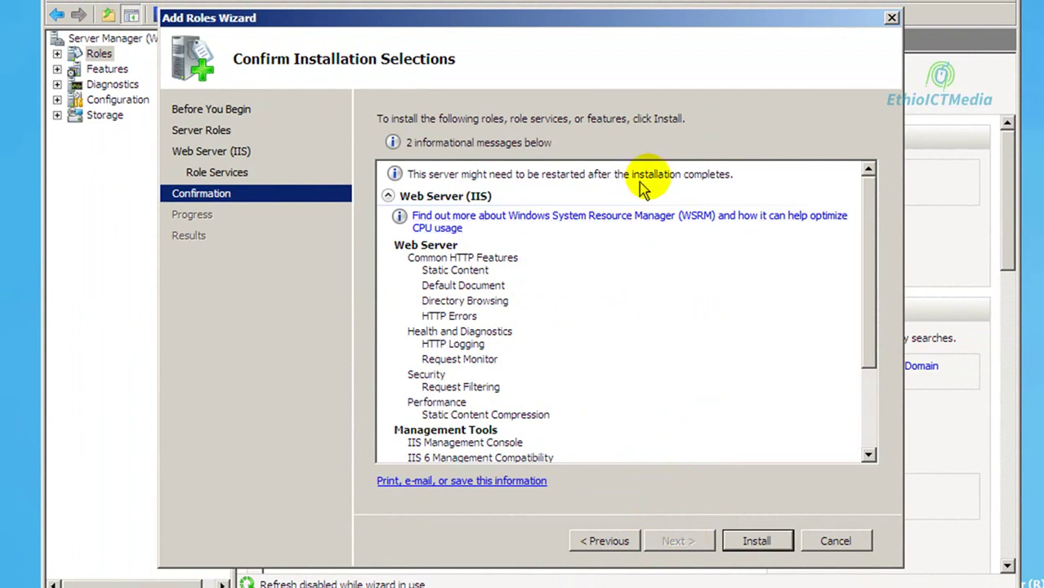
# - Review and install the selected roles, role services and features, and close the wizard and Server Manager
pyautogui.moveTo(866, 266); pyautogui.dragTo(855, 355)
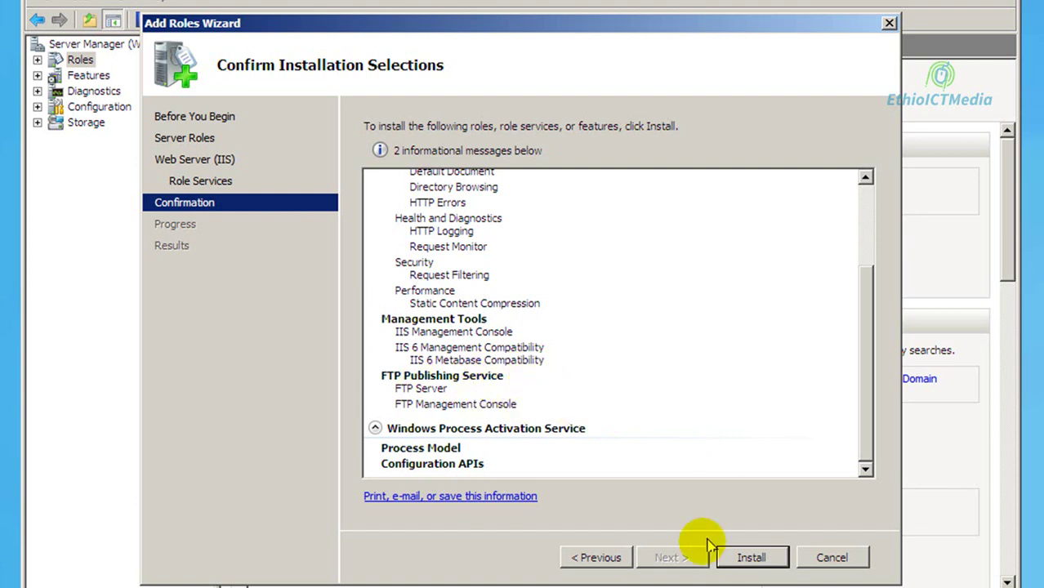
pyautogui.click(752, 558)
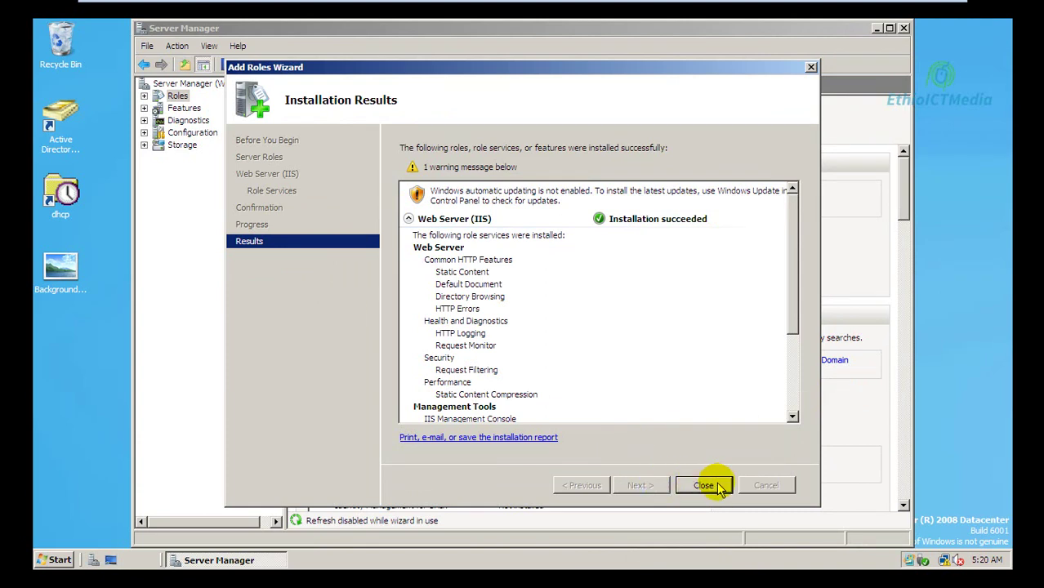
pyautogui.click(709, 485)
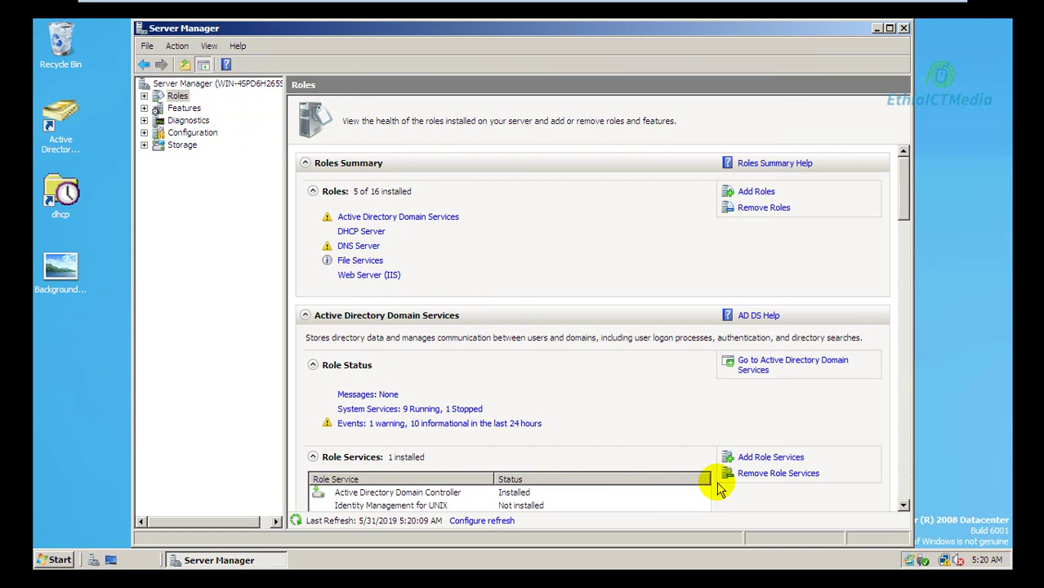
pyautogui.click(904, 30)
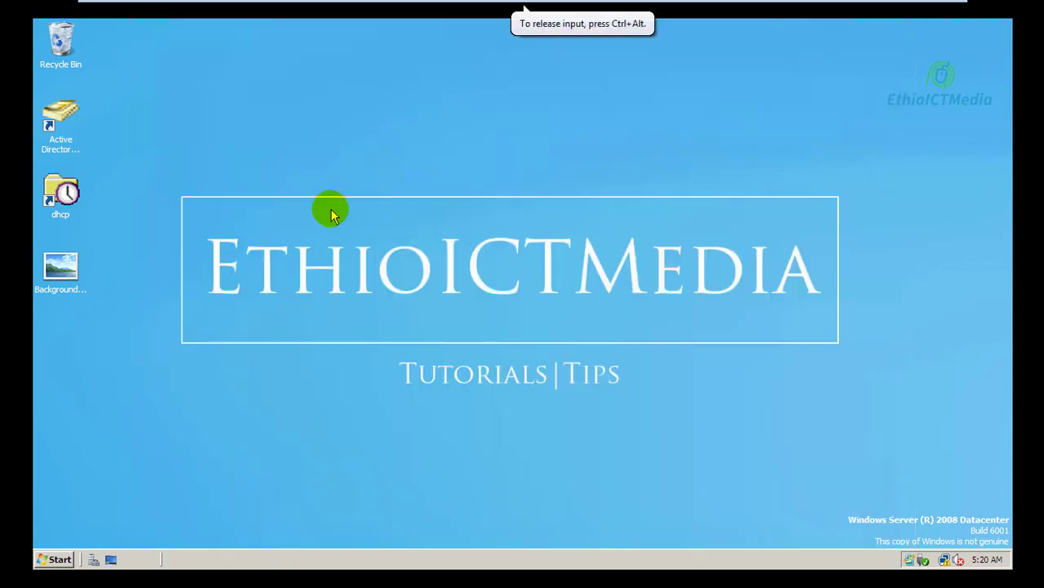
# - Open Internet Information Services (IIS) 6.0 Manager from the administrative tools and maximize its window
pyautogui.click(45, 560)
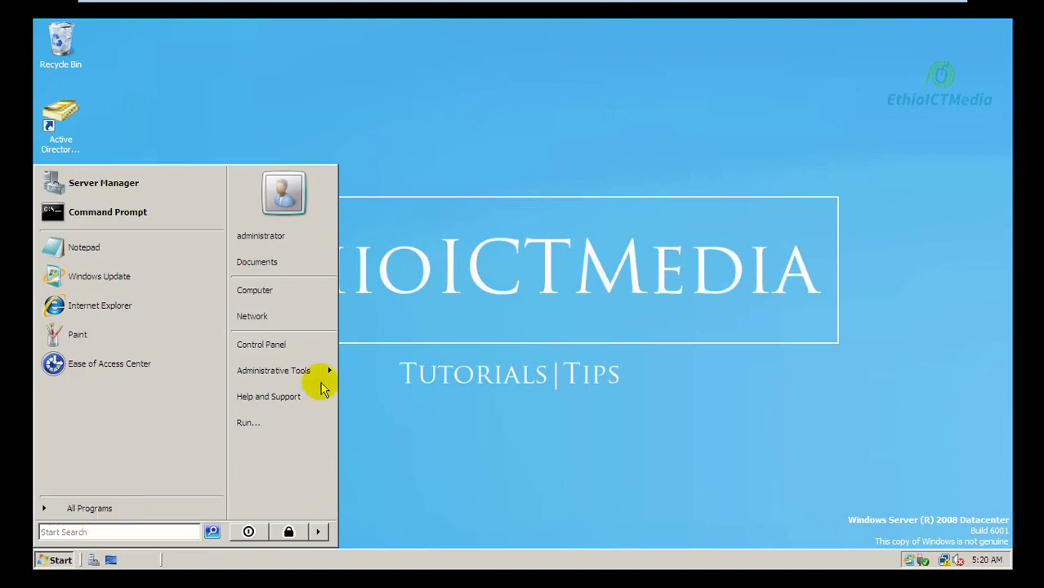
pyautogui.click(321, 375)
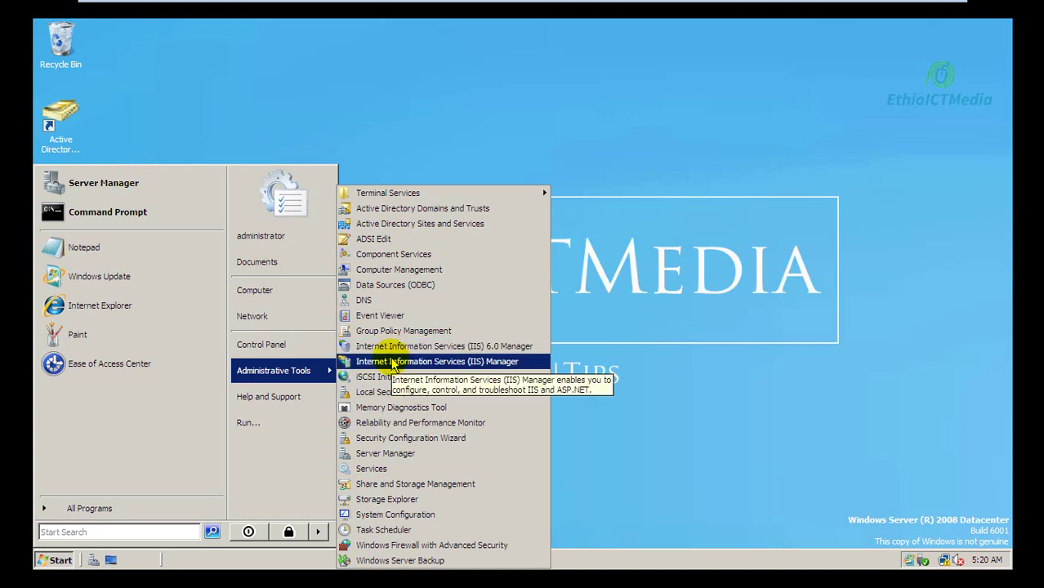
pyautogui.click(507, 348)
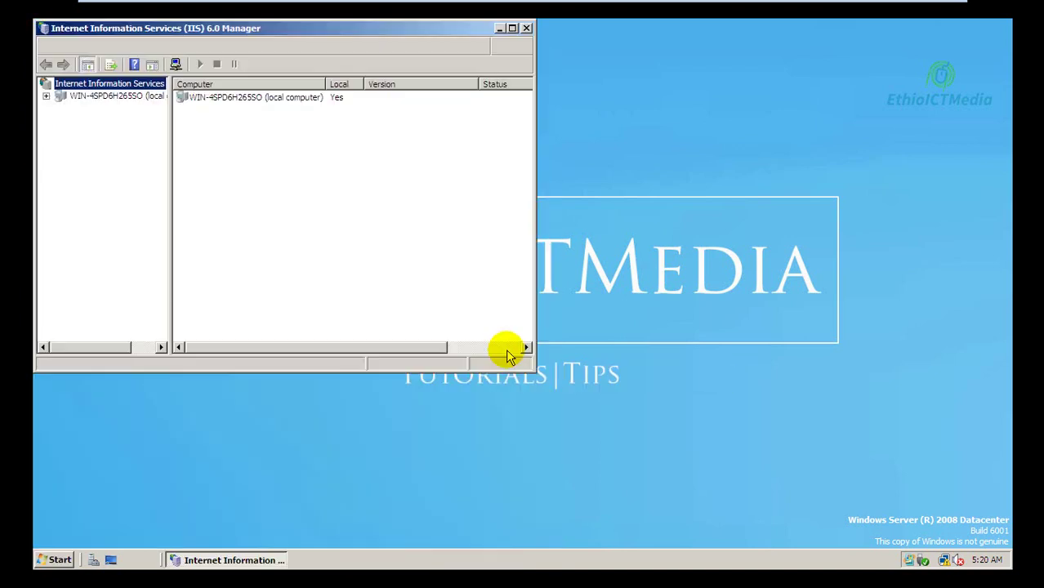
pyautogui.click(512, 28)
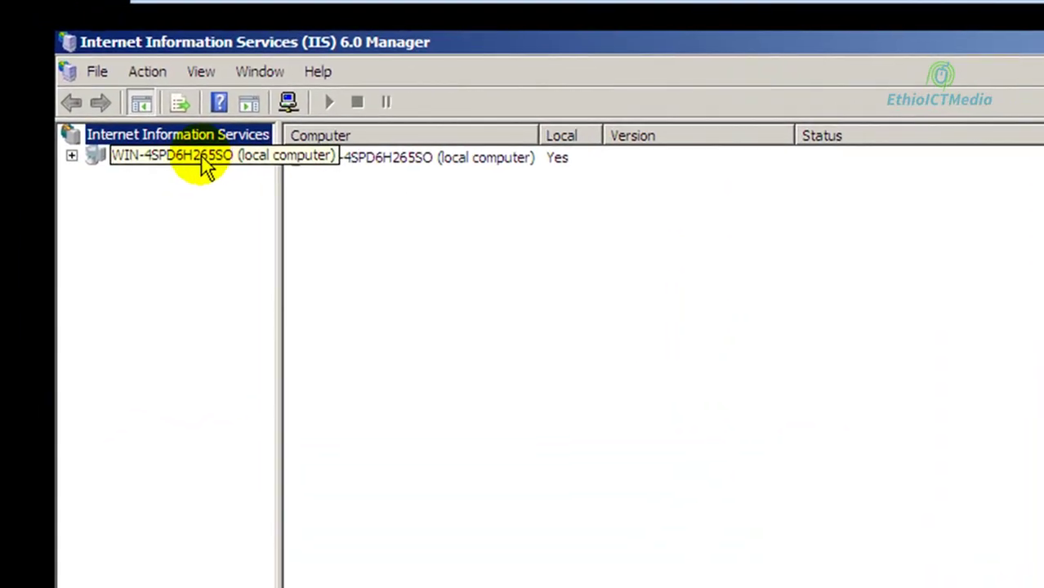
# - Expand the local computer and FTP Sites nodes and select Default FTP Site
pyautogui.doubleClick(204, 166)
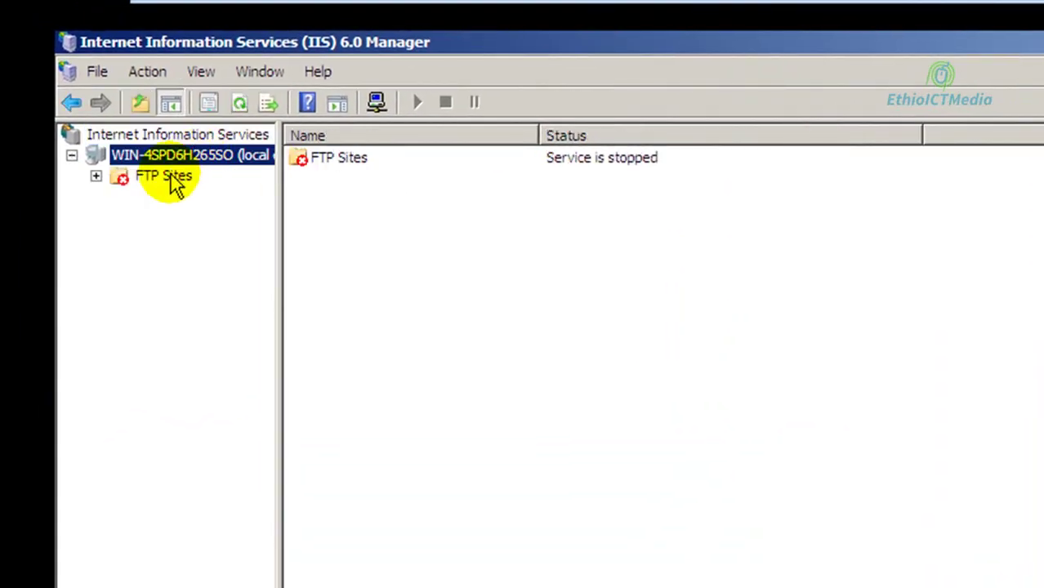
pyautogui.doubleClick(173, 180)
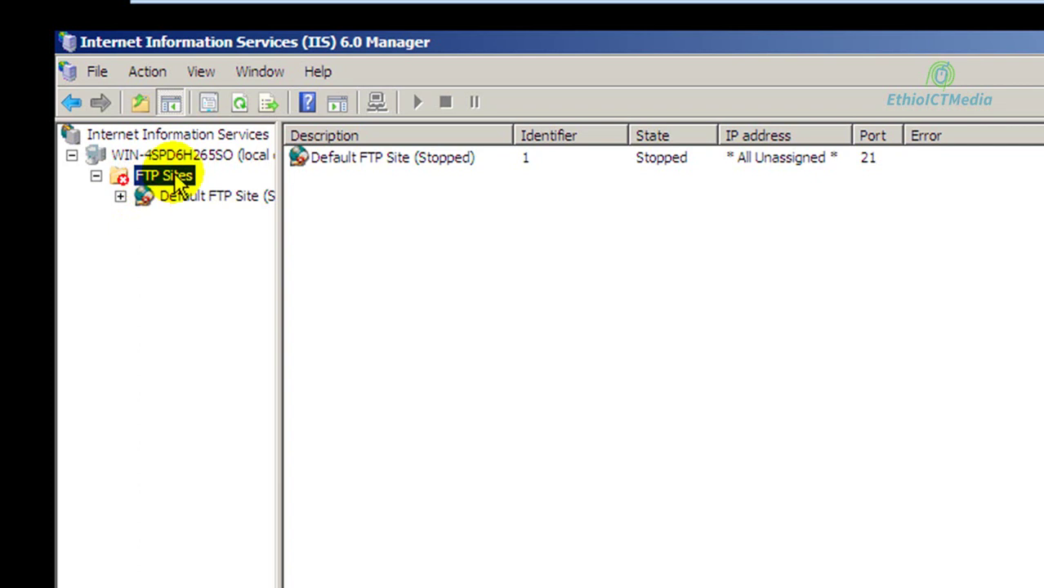
pyautogui.click(245, 214)
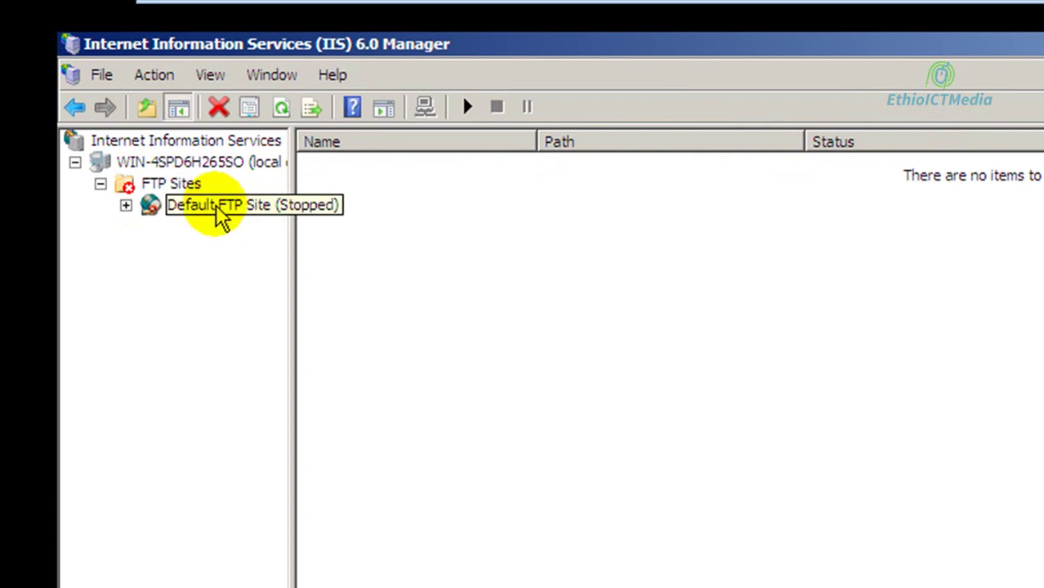
# - Set the IP address to 192.168.1.1 in the Default FTP Site properties
pyautogui.rightClick(216, 205)
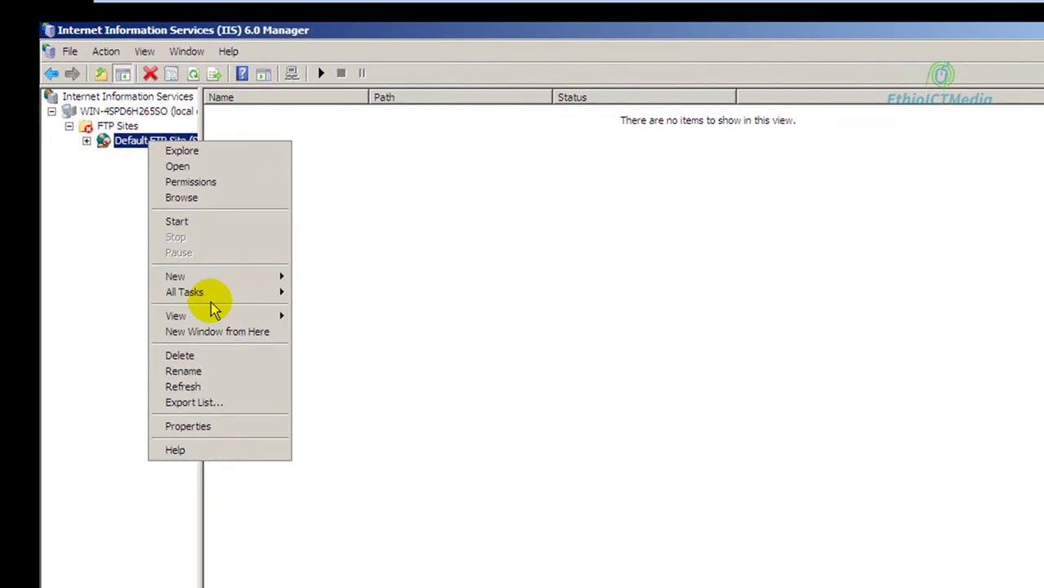
pyautogui.click(196, 427)
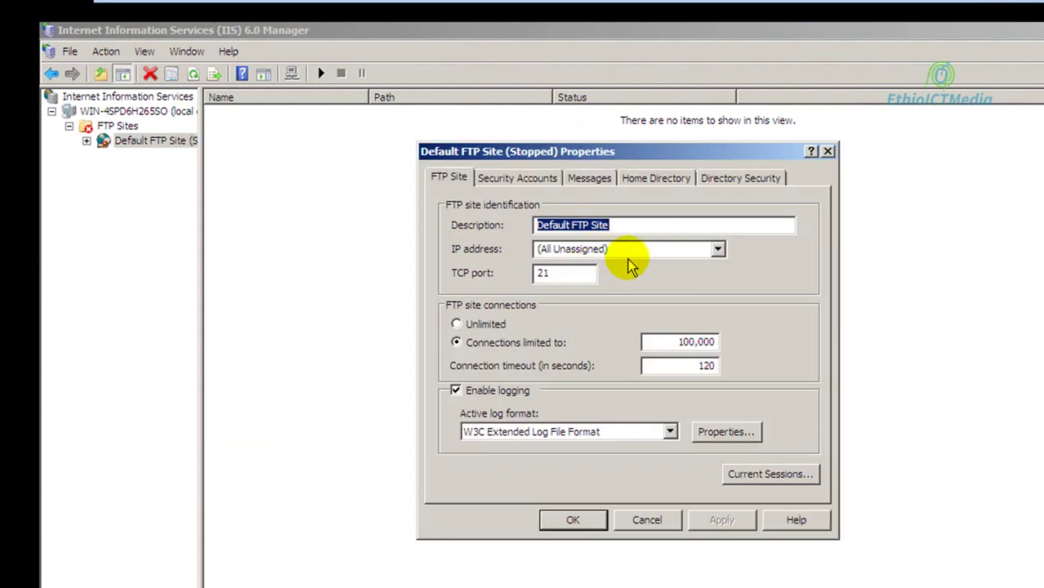
pyautogui.click(717, 250)
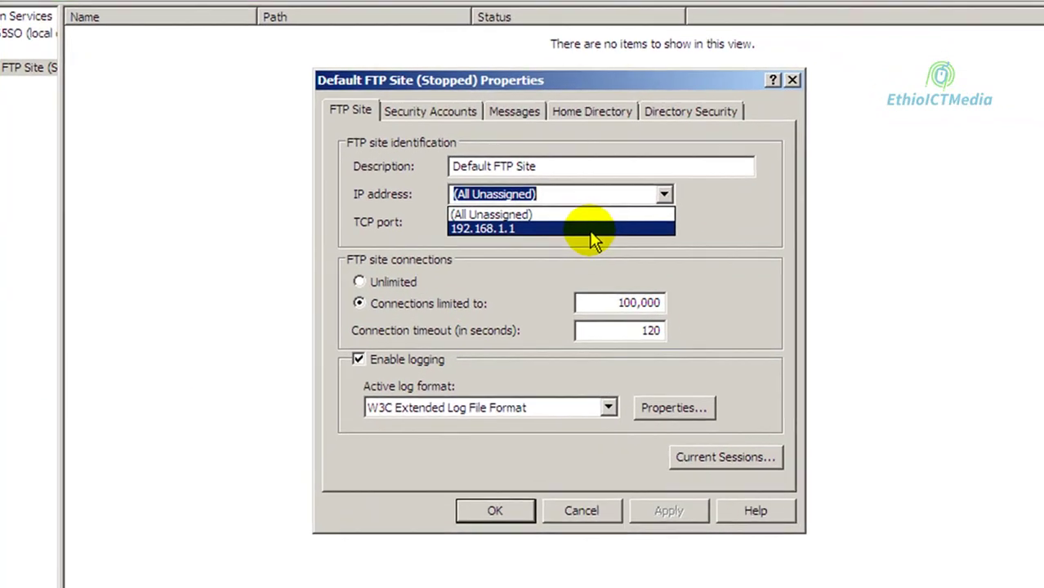
pyautogui.click(655, 280)
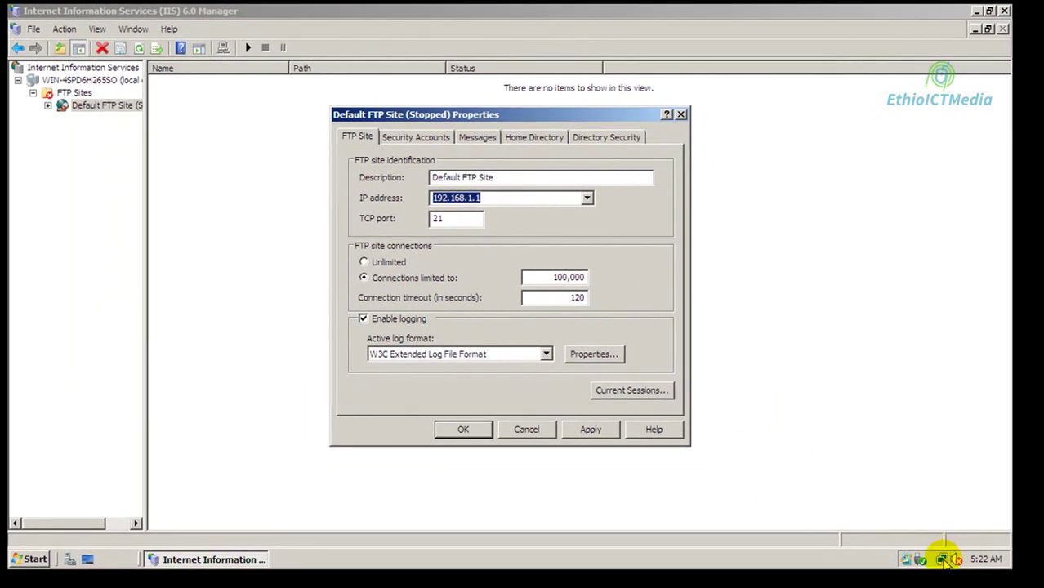
# - Check the server's IPv4 address in the Local Area Connection details and close the network windows
pyautogui.rightClick(920, 558)
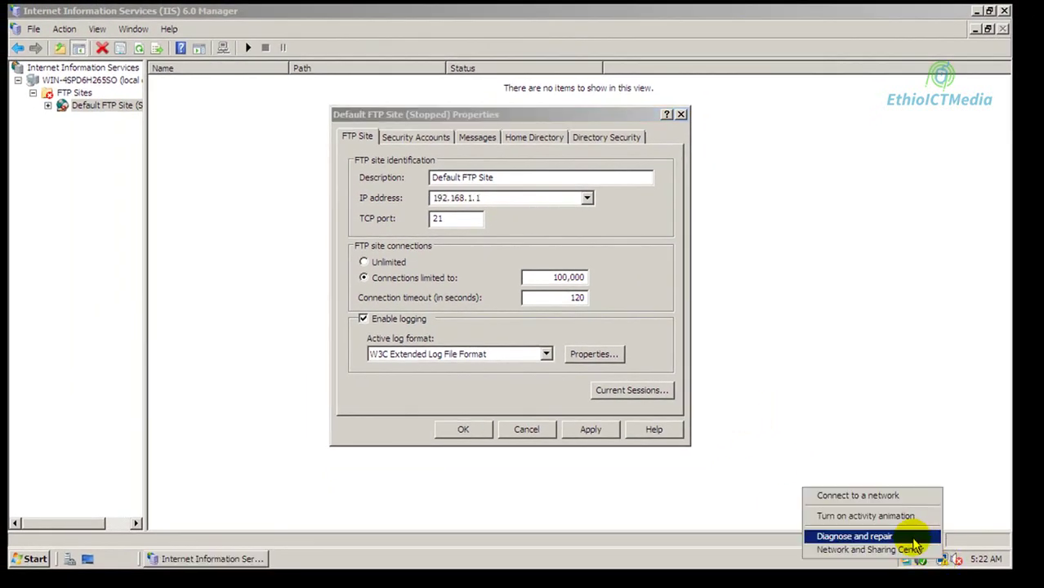
pyautogui.click(916, 550)
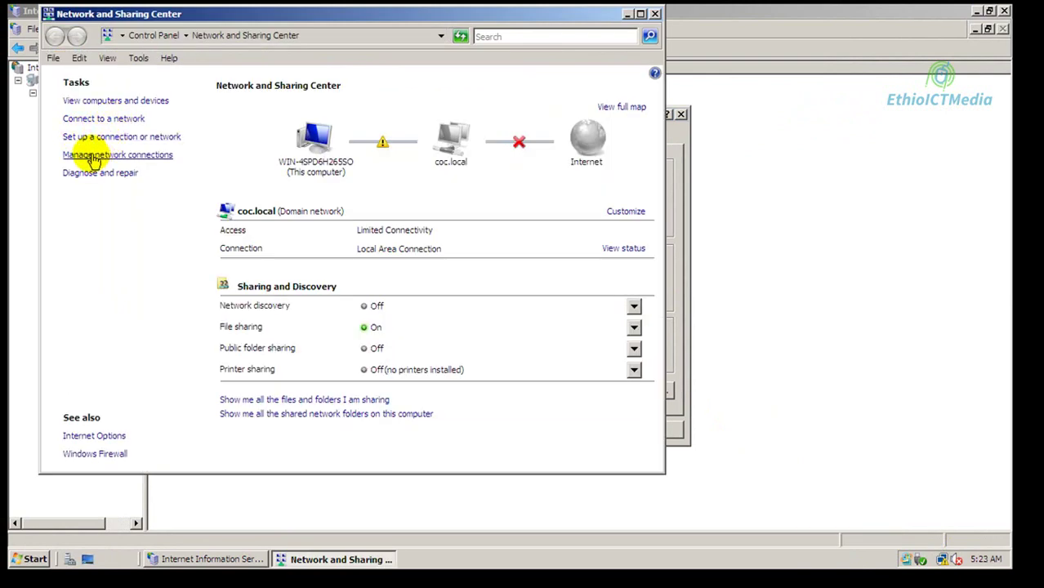
pyautogui.click(77, 155)
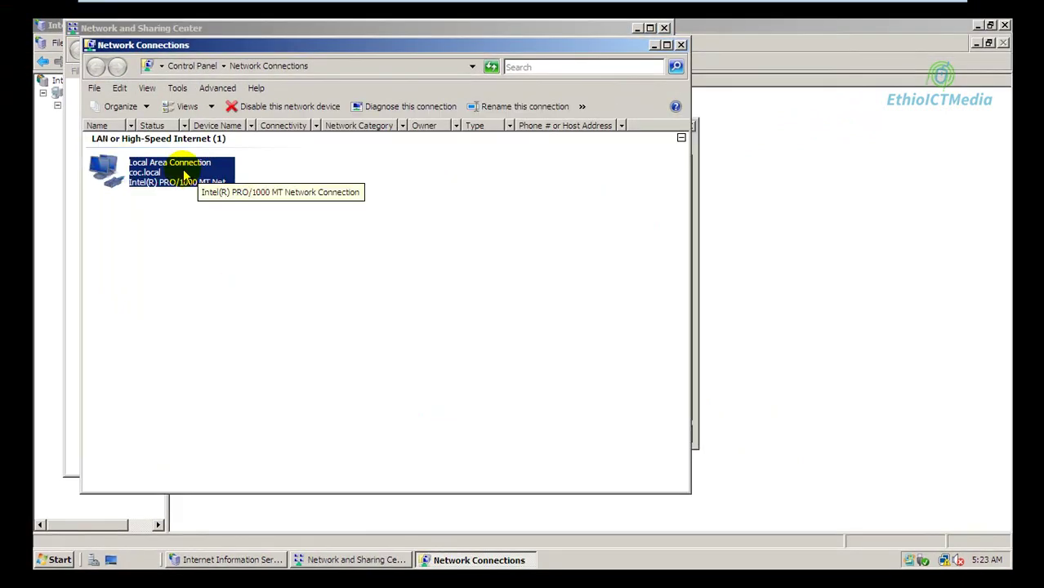
pyautogui.doubleClick(186, 174)
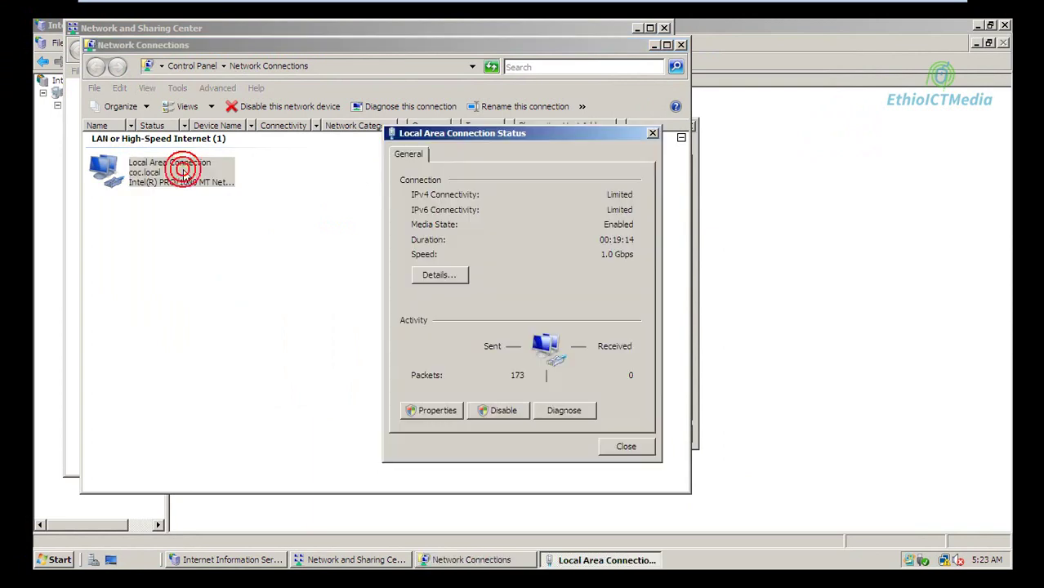
pyautogui.click(449, 279)
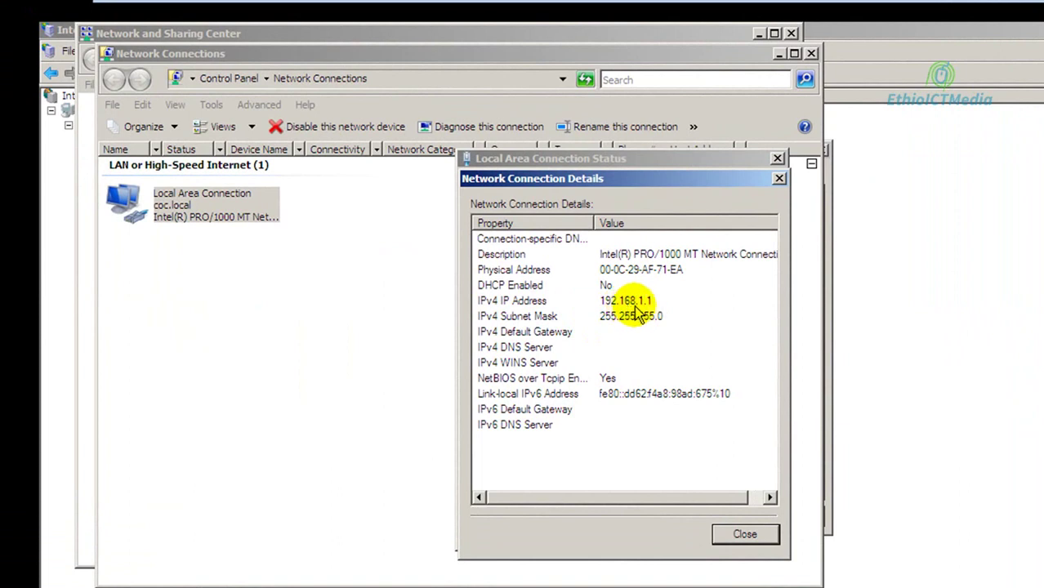
pyautogui.click(739, 532)
pyautogui.click(741, 531)
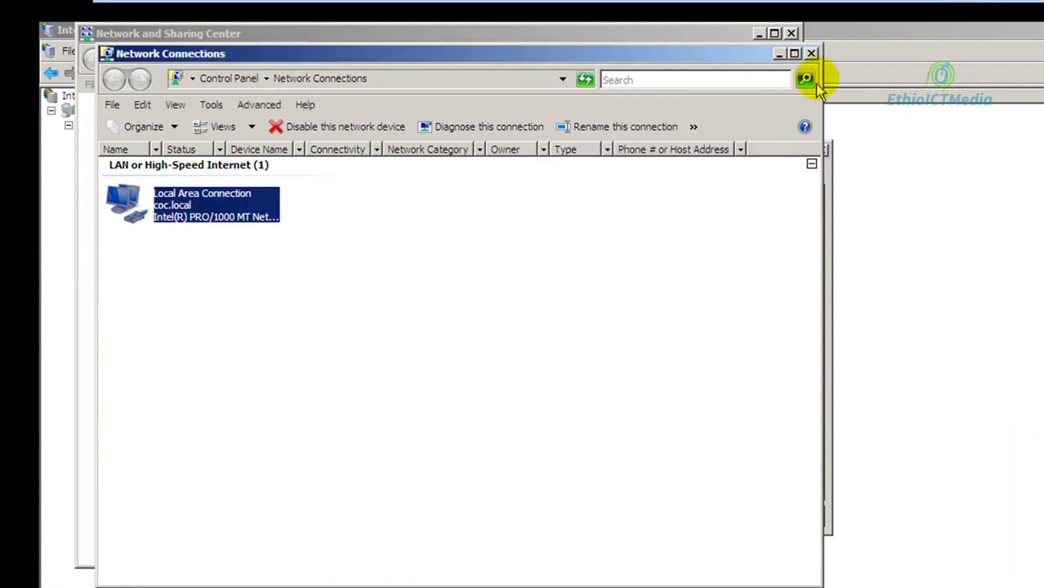
pyautogui.click(811, 53)
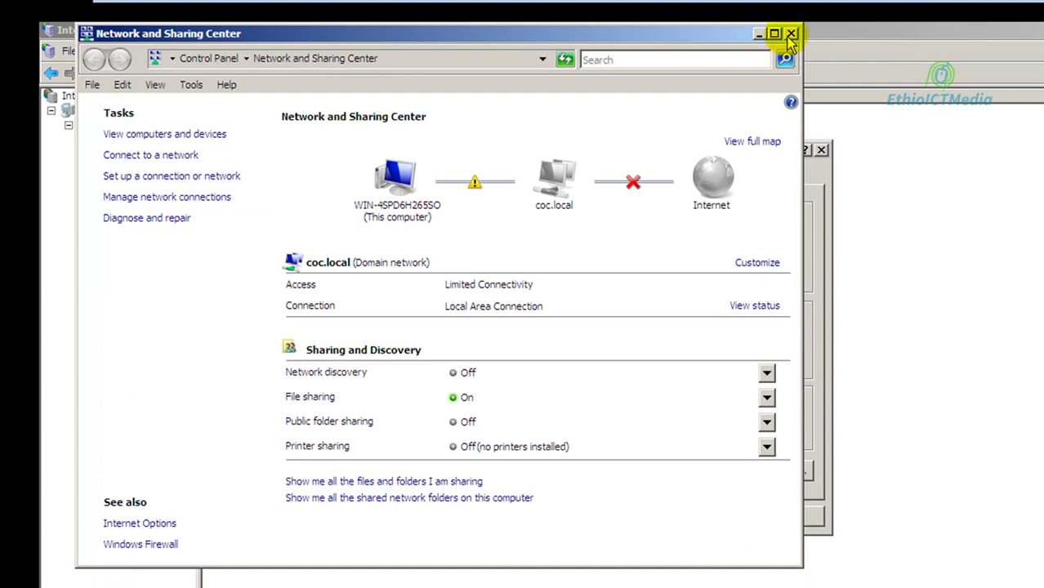
pyautogui.click(791, 34)
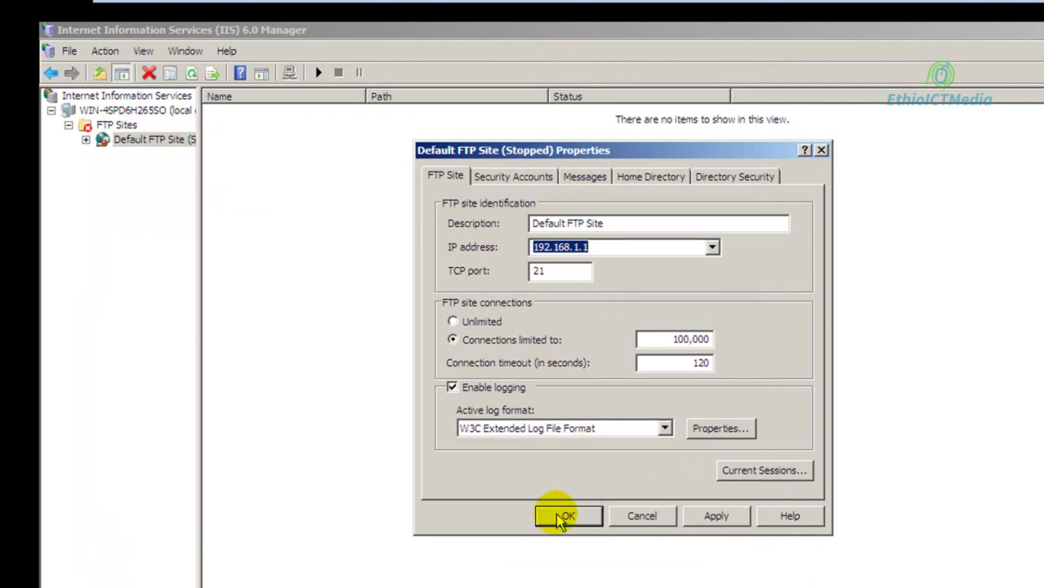
# - Apply the Default FTP Site property changes and close the properties dialog
pyautogui.click(715, 516)
pyautogui.click(590, 516)
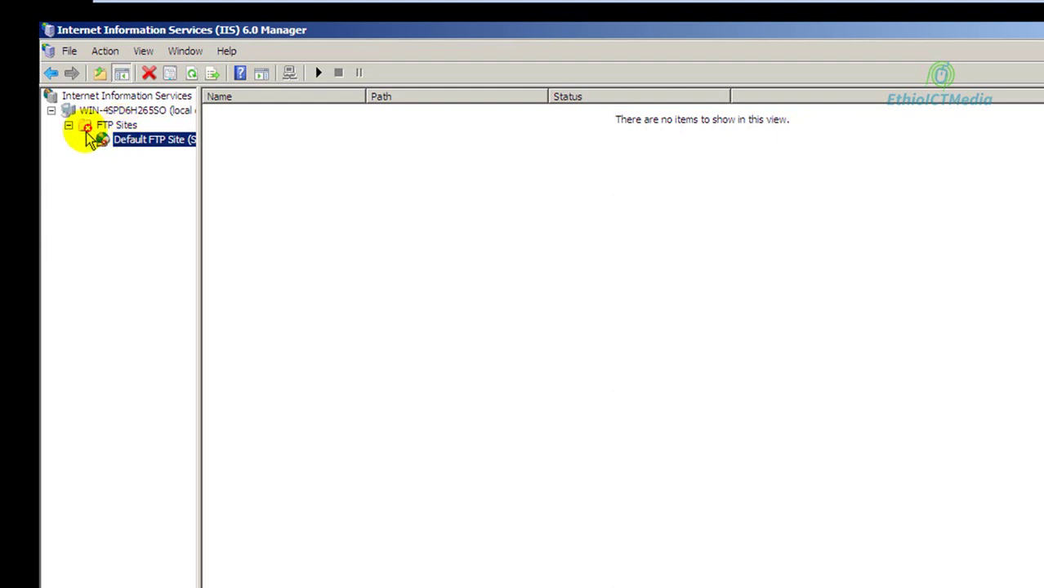
# - Start the Default FTP Site and agree to start the FTP Publishing Service along with it
pyautogui.click(116, 125)
pyautogui.click(119, 141)
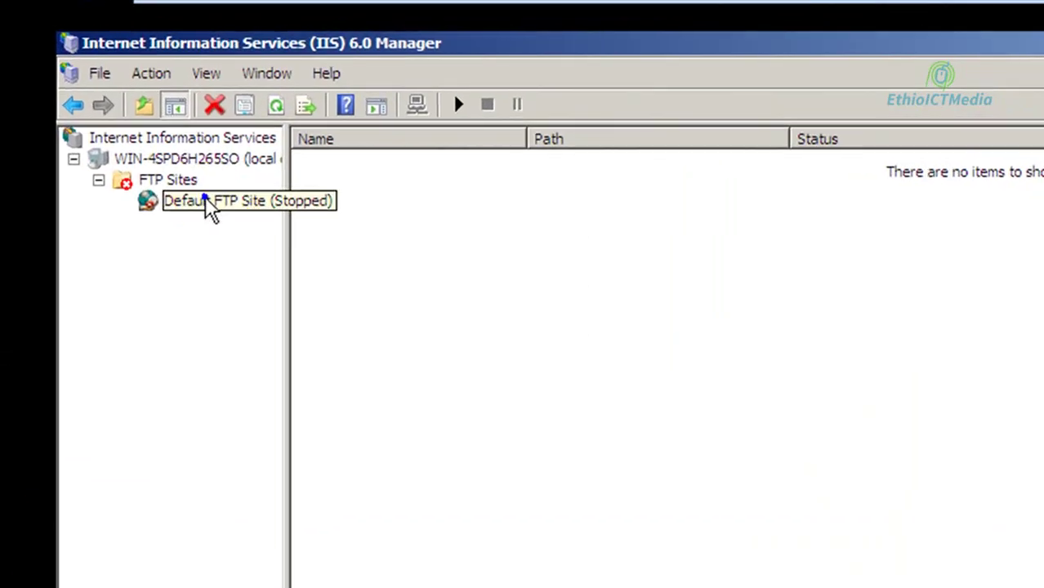
pyautogui.rightClick(121, 117)
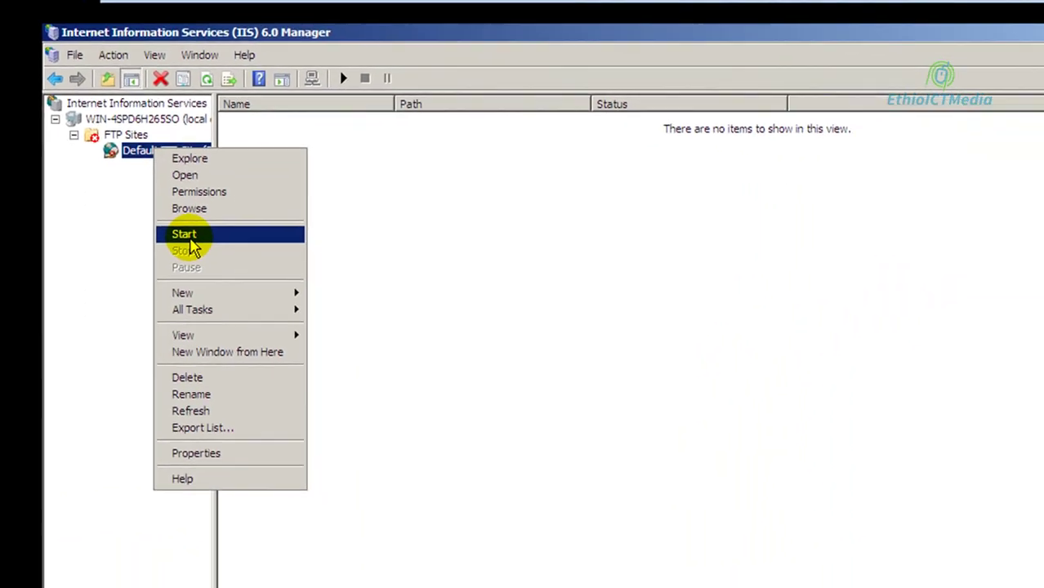
pyautogui.click(183, 230)
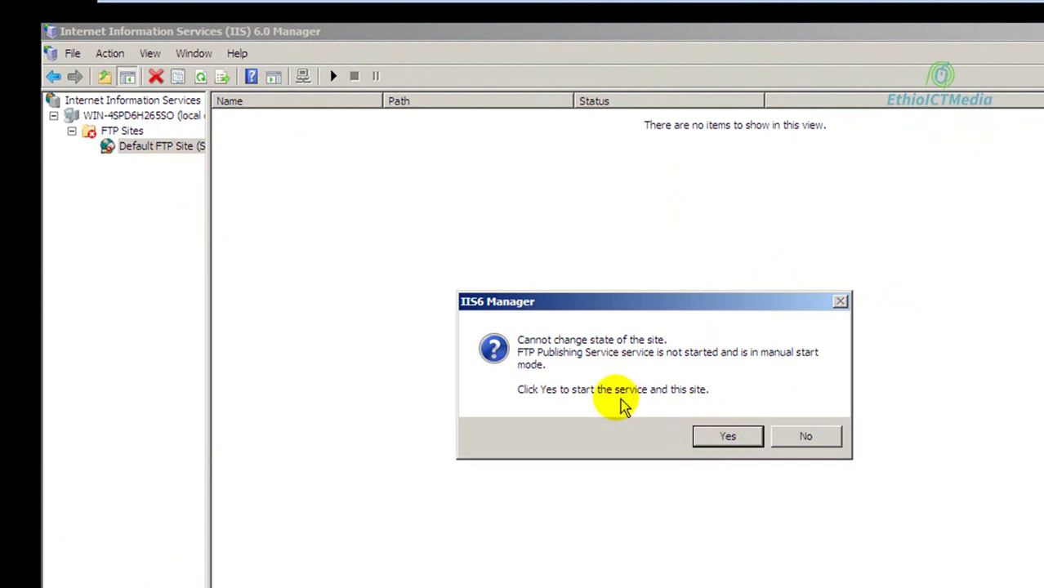
pyautogui.click(712, 437)
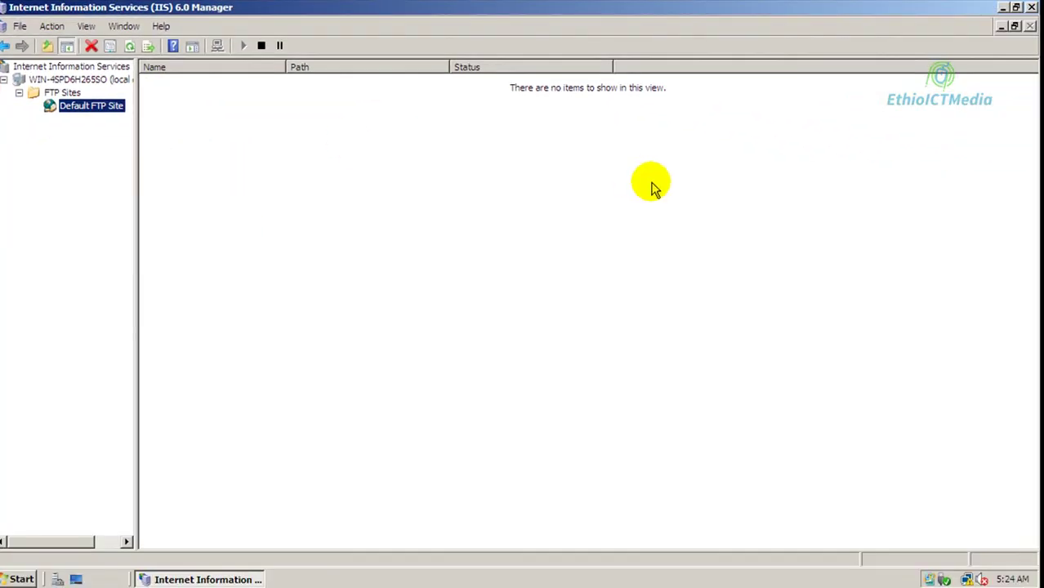
# - Minimize the IIS 6.0 Manager window and open the C:\inetpub\ftproot folder
pyautogui.click(651, 187)
pyautogui.click(1016, 7)
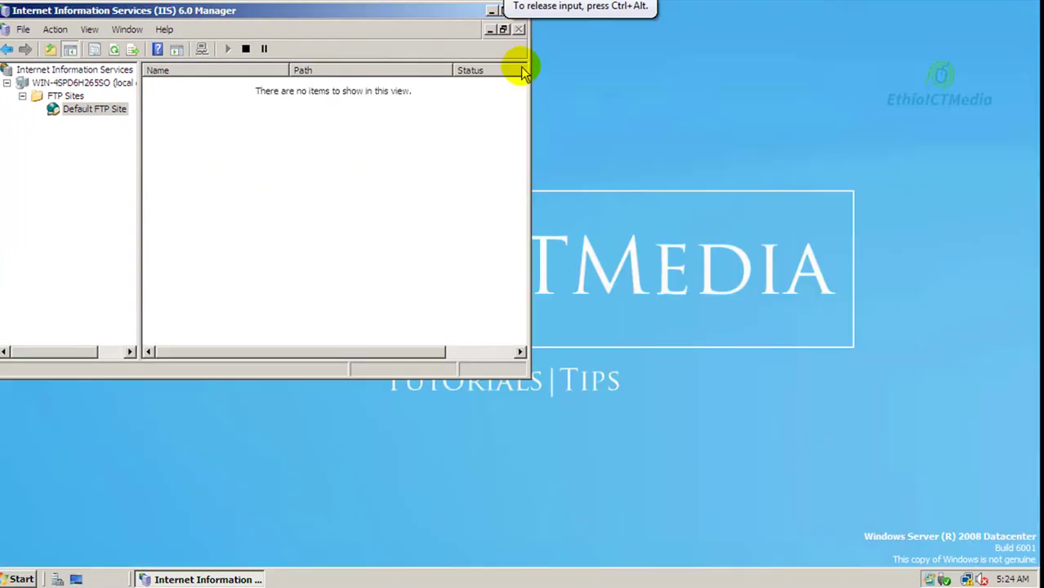
pyautogui.click(491, 10)
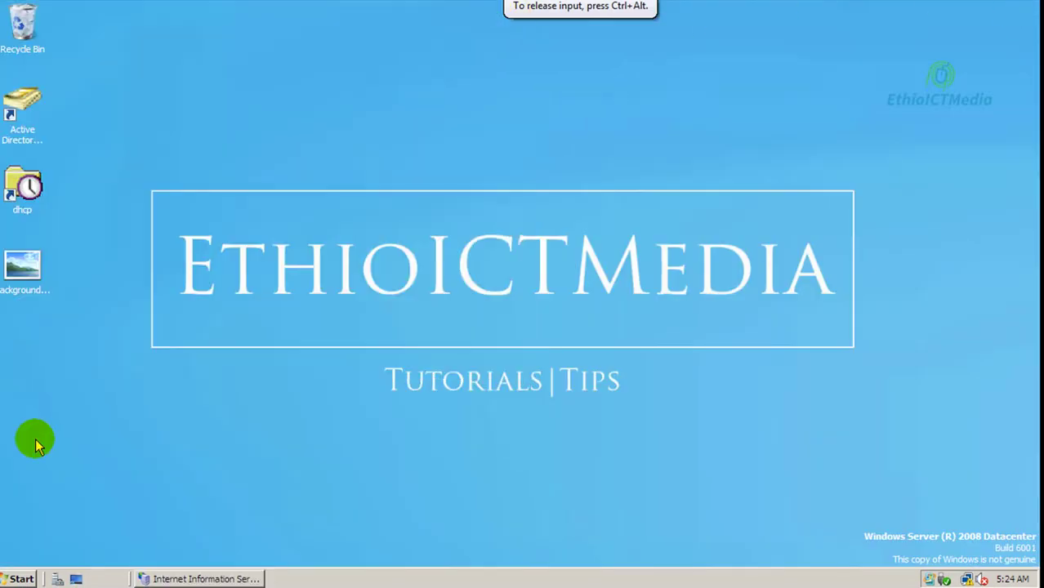
pyautogui.click(16, 579)
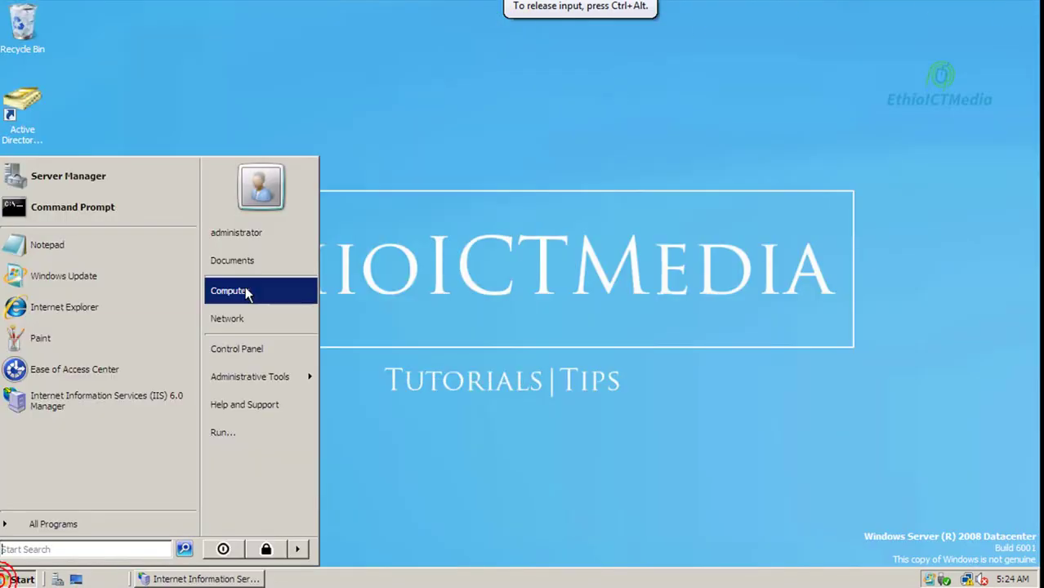
pyautogui.click(287, 302)
pyautogui.doubleClick(273, 142)
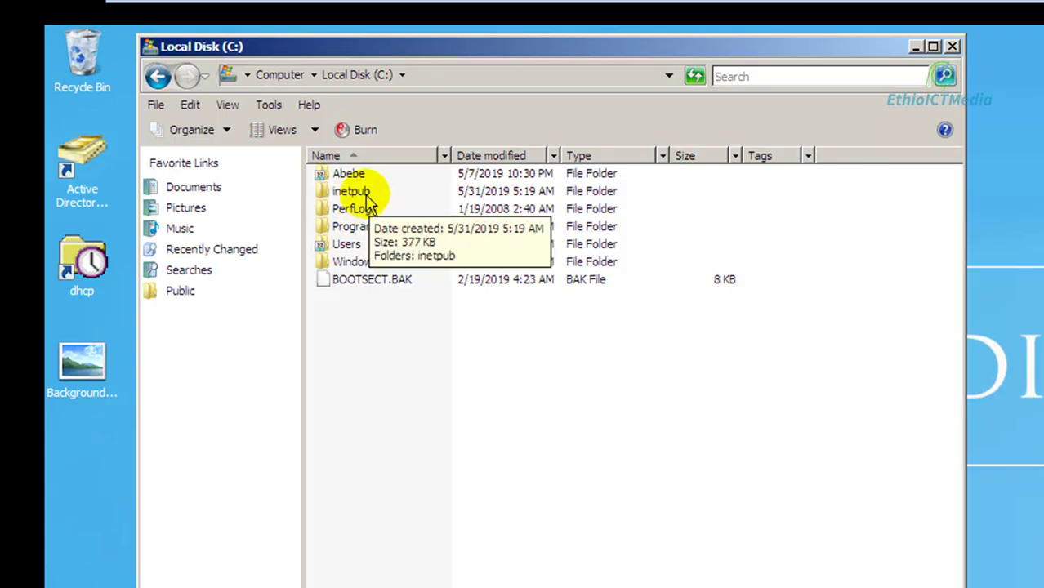
pyautogui.doubleClick(366, 196)
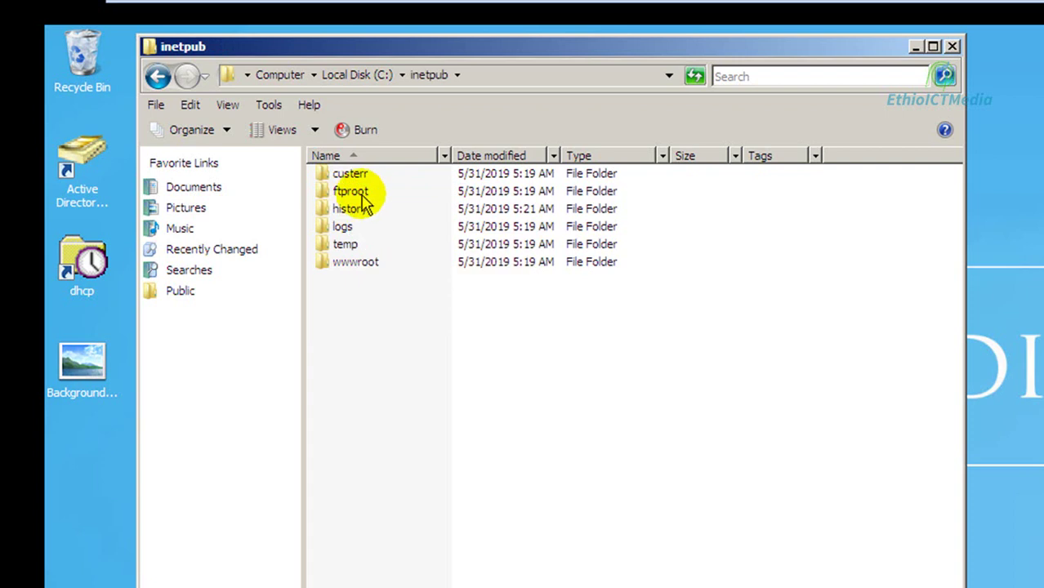
pyautogui.doubleClick(359, 193)
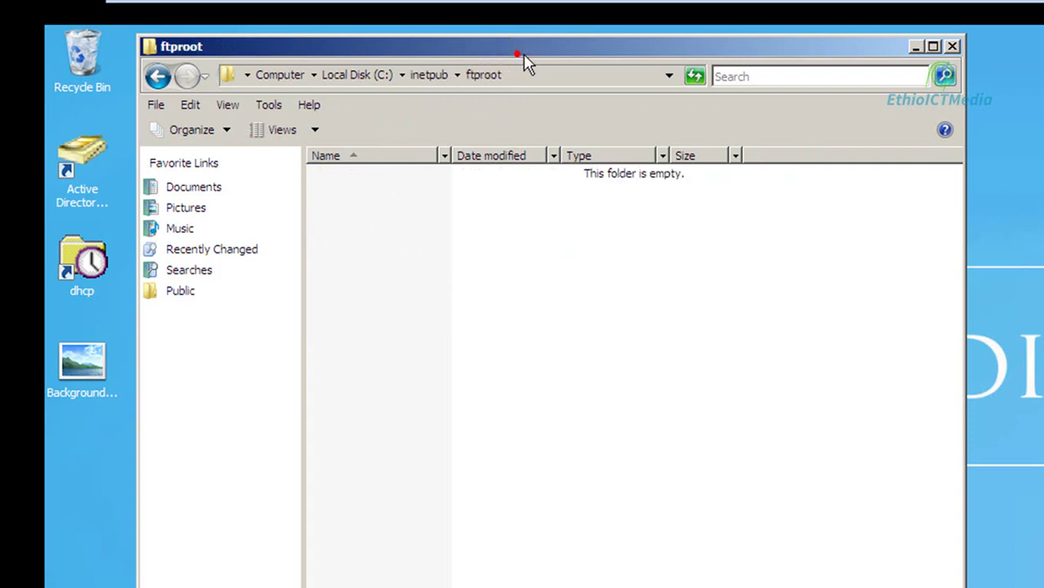
# - Create a new folder named First File inside ftproot
pyautogui.moveTo(516, 61); pyautogui.dragTo(577, 70)
pyautogui.rightClick(476, 243)
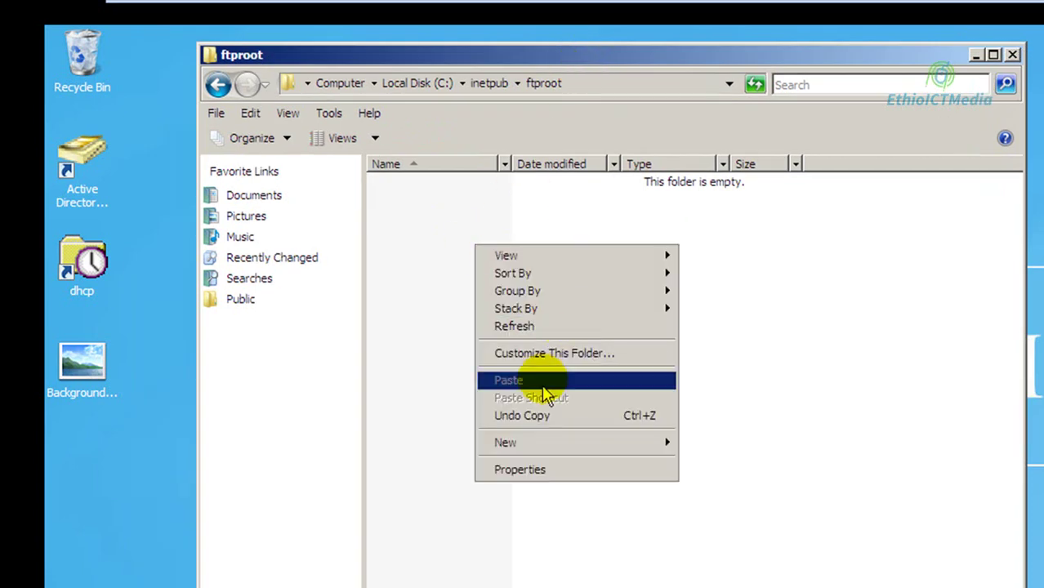
pyautogui.moveTo(518, 441)
pyautogui.click(720, 439)
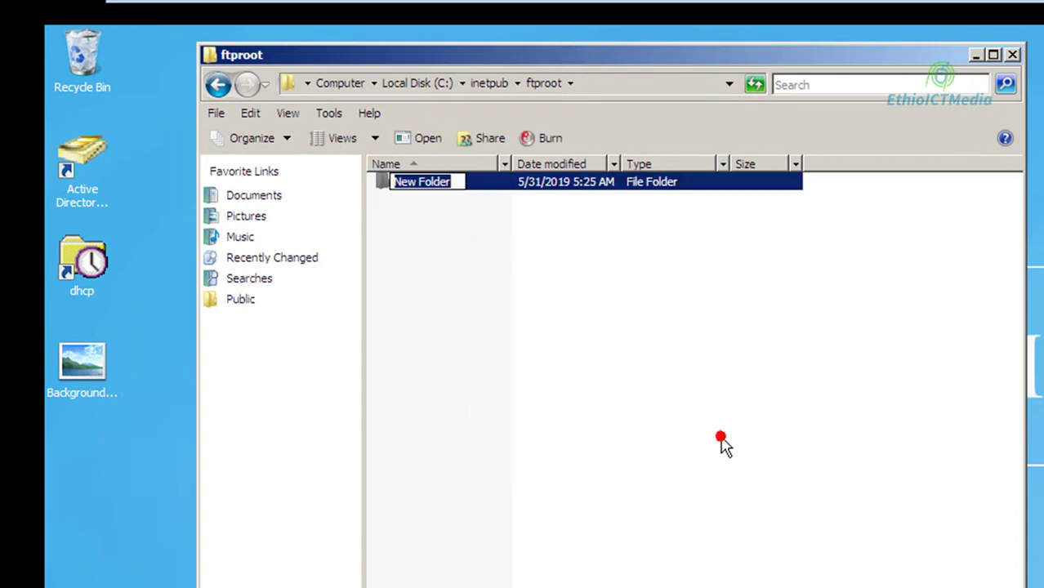
pyautogui.write('First F')
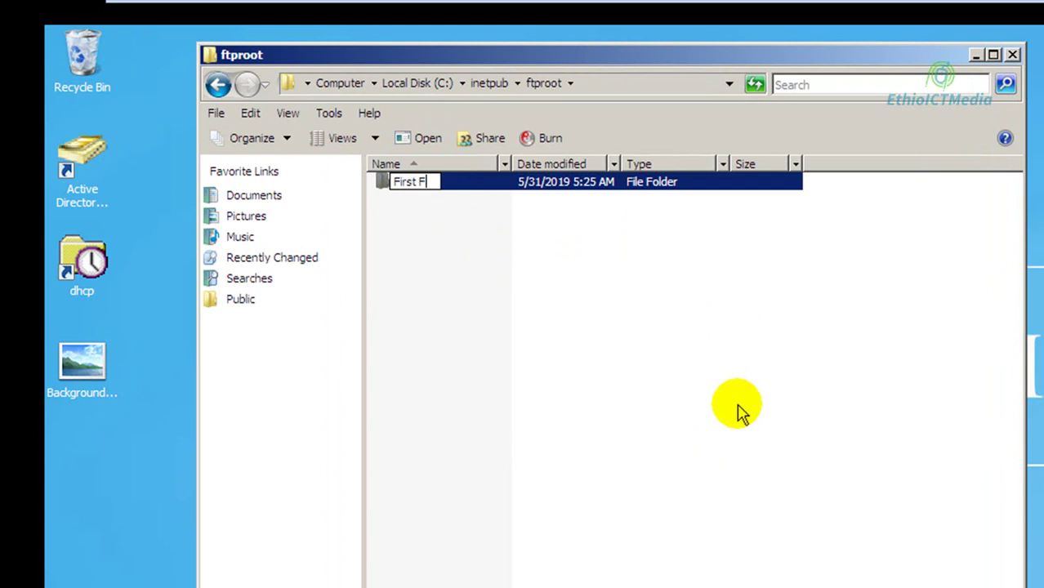
pyautogui.press('Return')
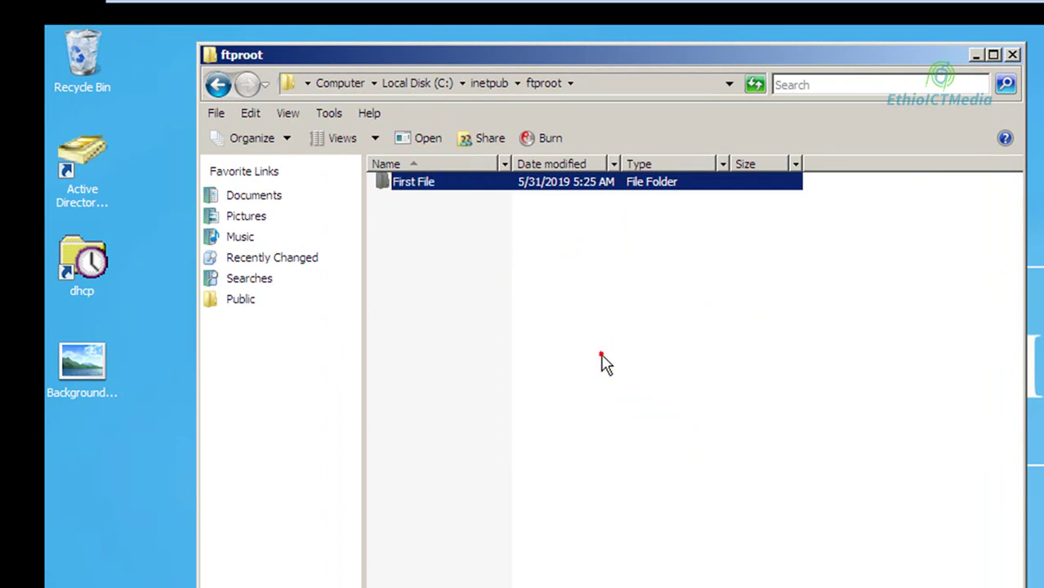
# - Create another folder in ftproot and name it Second File
pyautogui.rightClick(601, 360)
pyautogui.moveTo(690, 552)
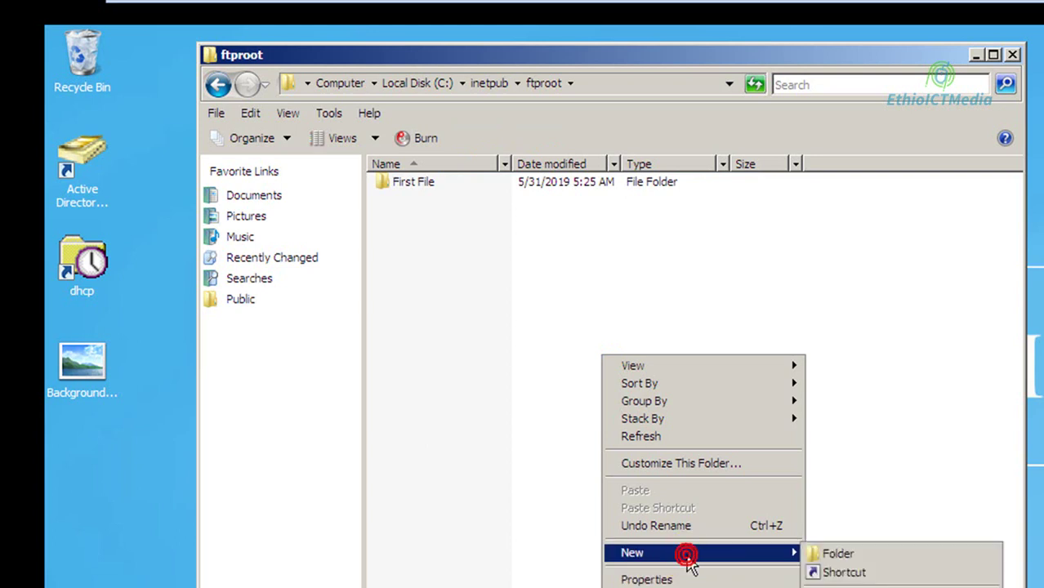
pyautogui.click(811, 553)
pyautogui.write('Second')
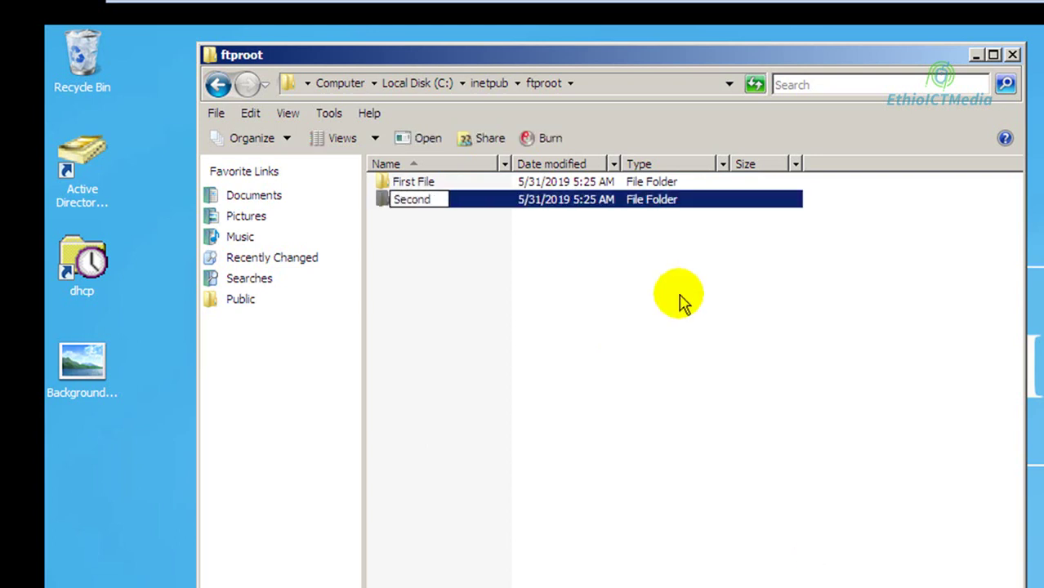
pyautogui.write(' File')
pyautogui.press('Return')
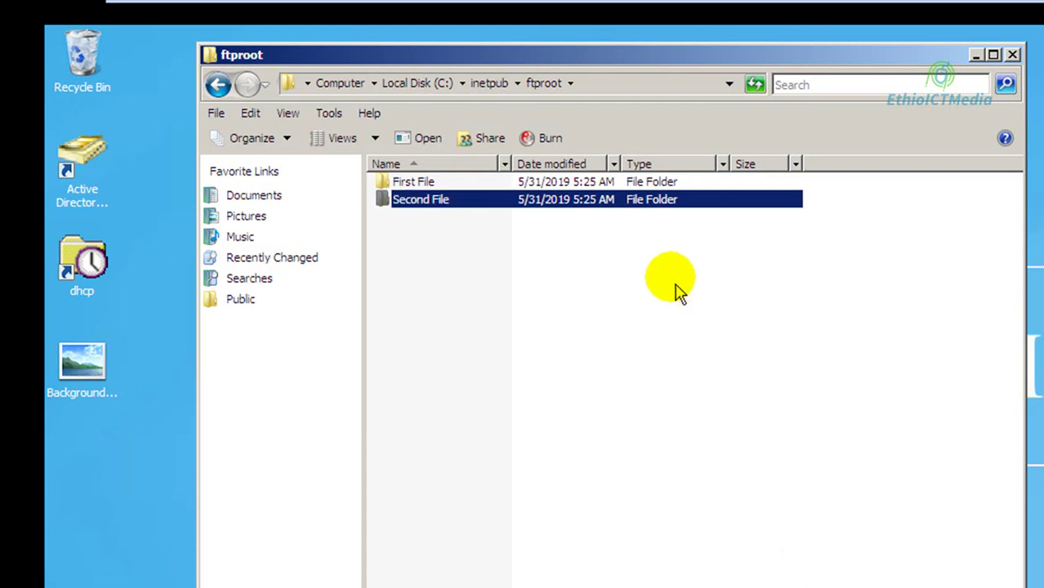
# - Open the First File folder and create a text document named 123.txt in it
pyautogui.doubleClick(645, 182)
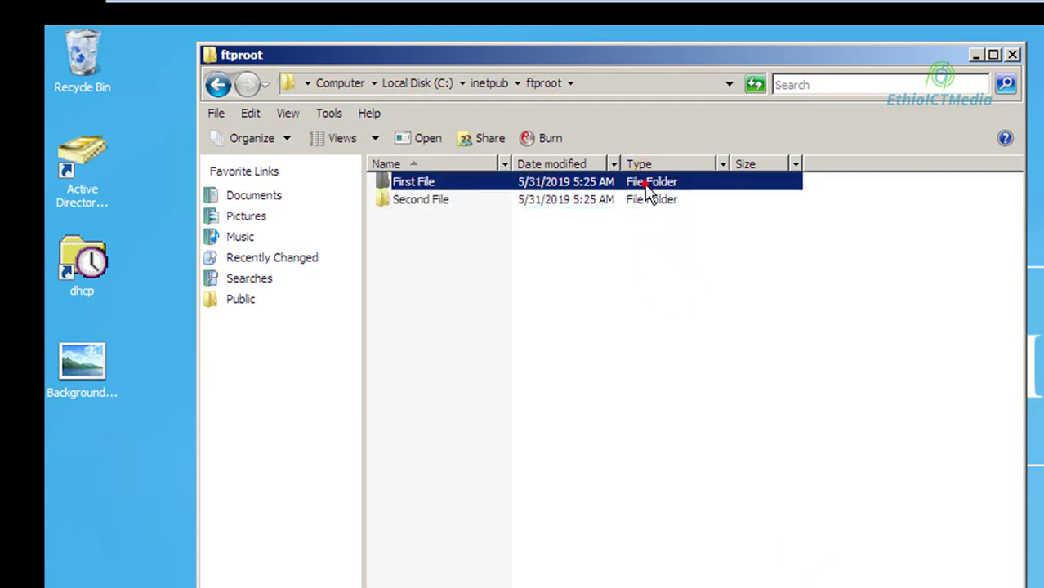
pyautogui.rightClick(492, 244)
pyautogui.moveTo(572, 441)
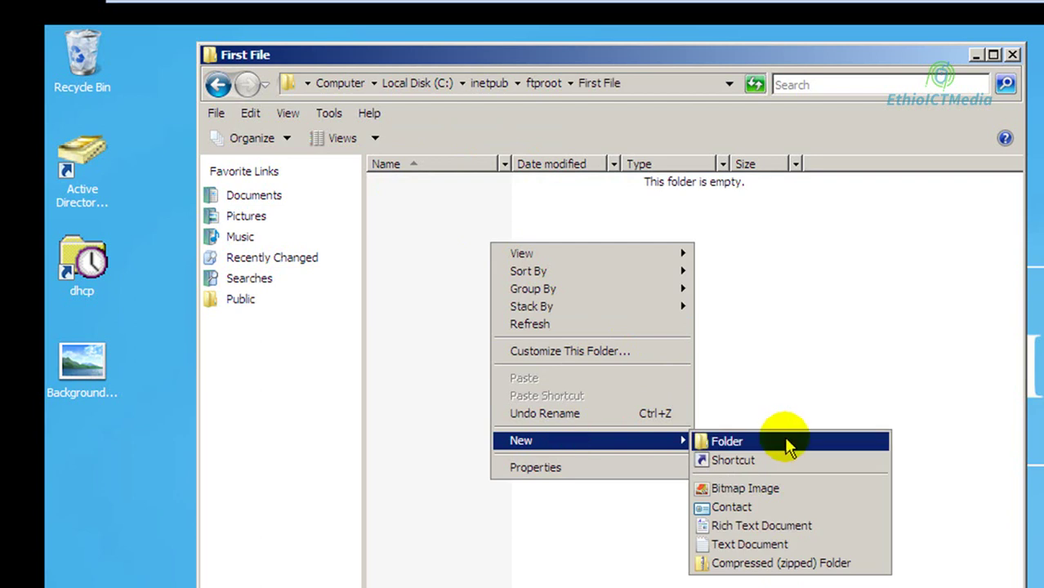
pyautogui.click(724, 541)
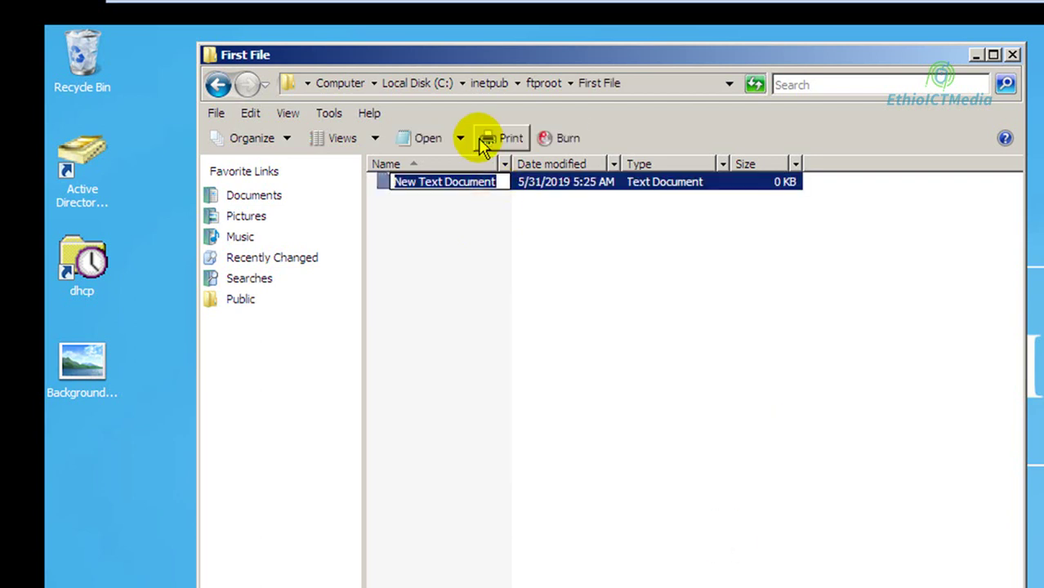
pyautogui.write('123.txt')
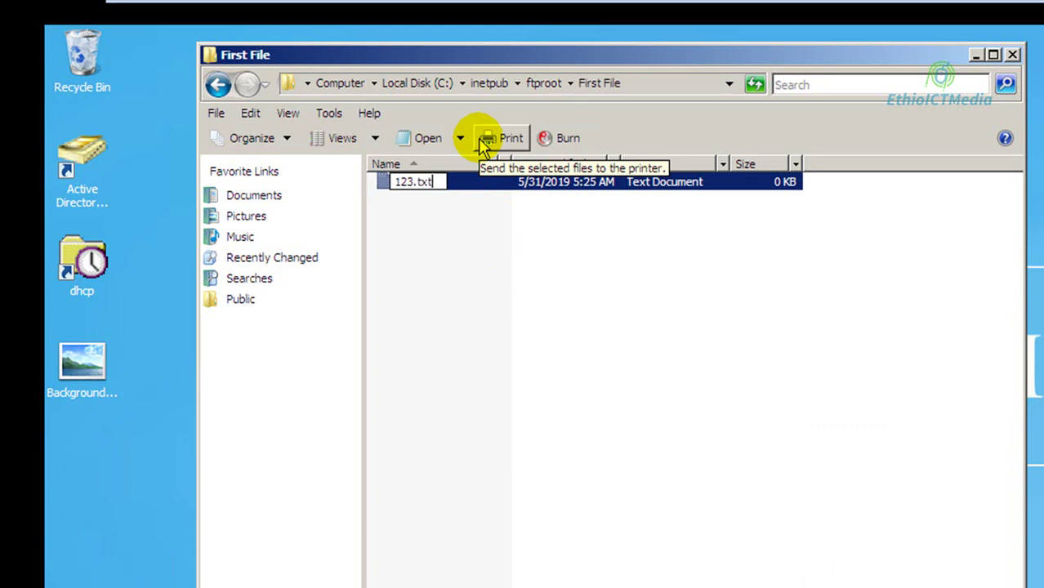
pyautogui.press('Return')
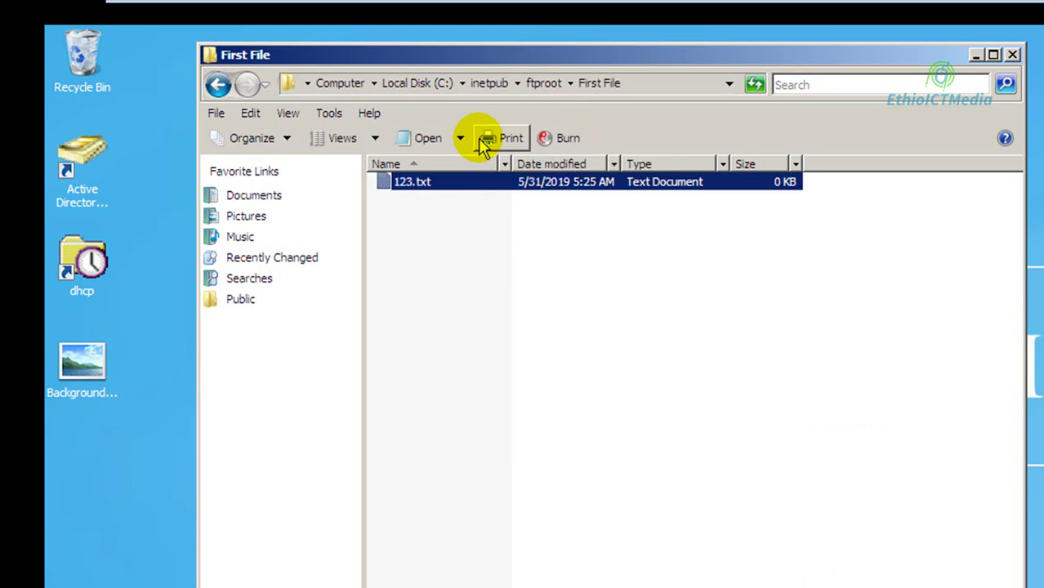
pyautogui.press('Return')
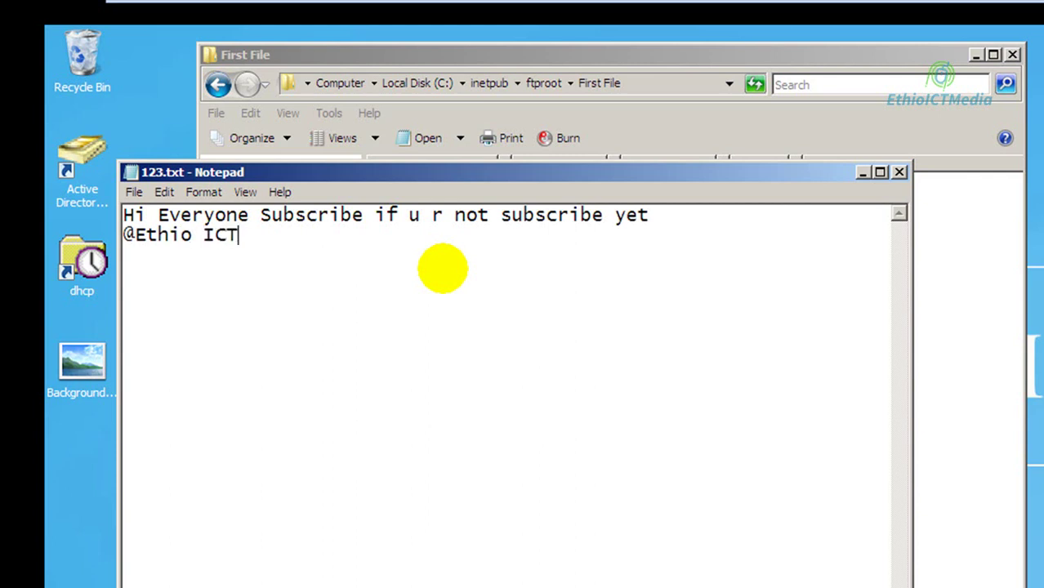
pyautogui.write('edia')
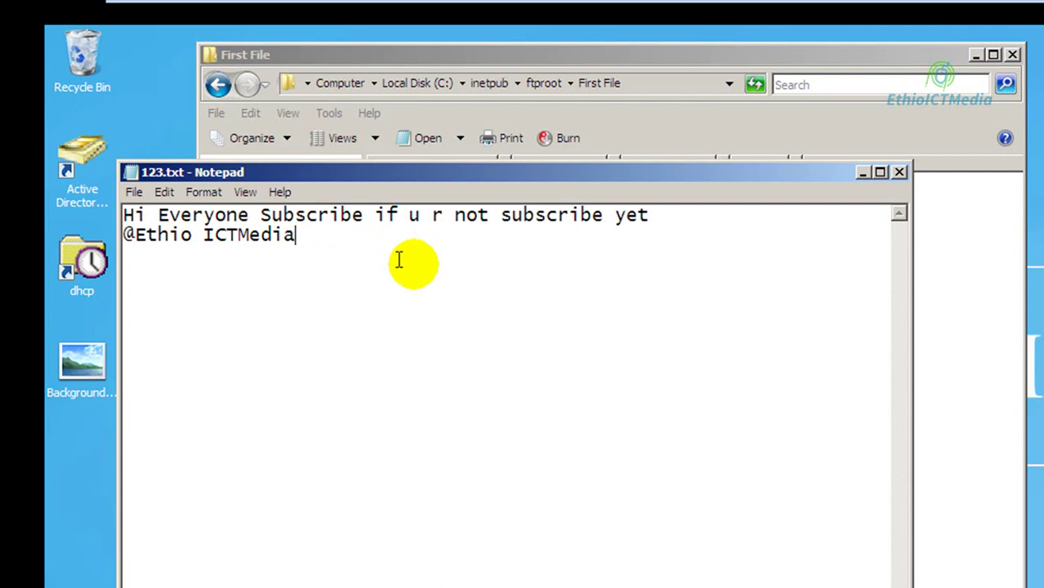
pyautogui.click(133, 192)
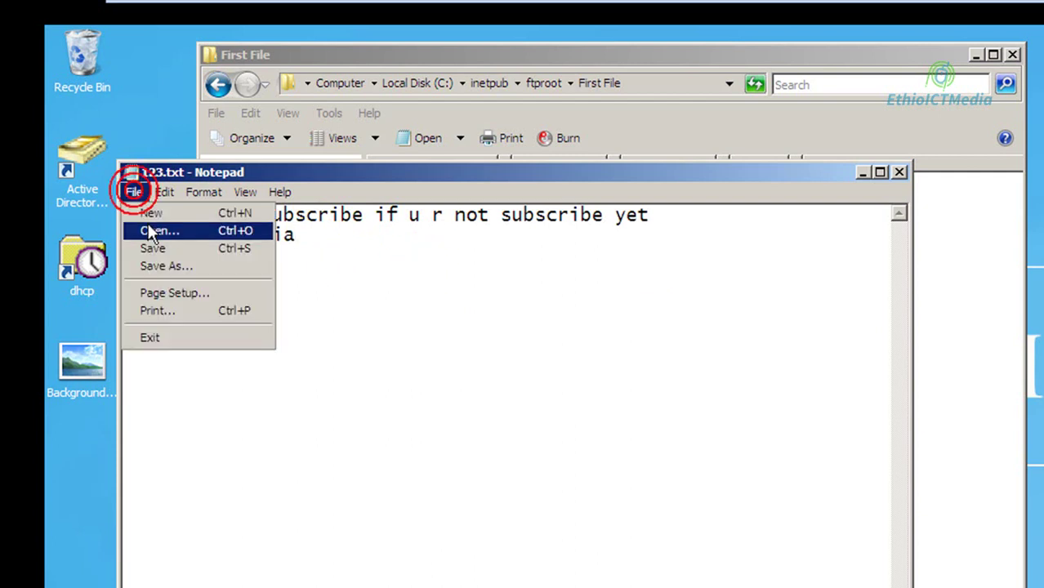
pyautogui.click(151, 248)
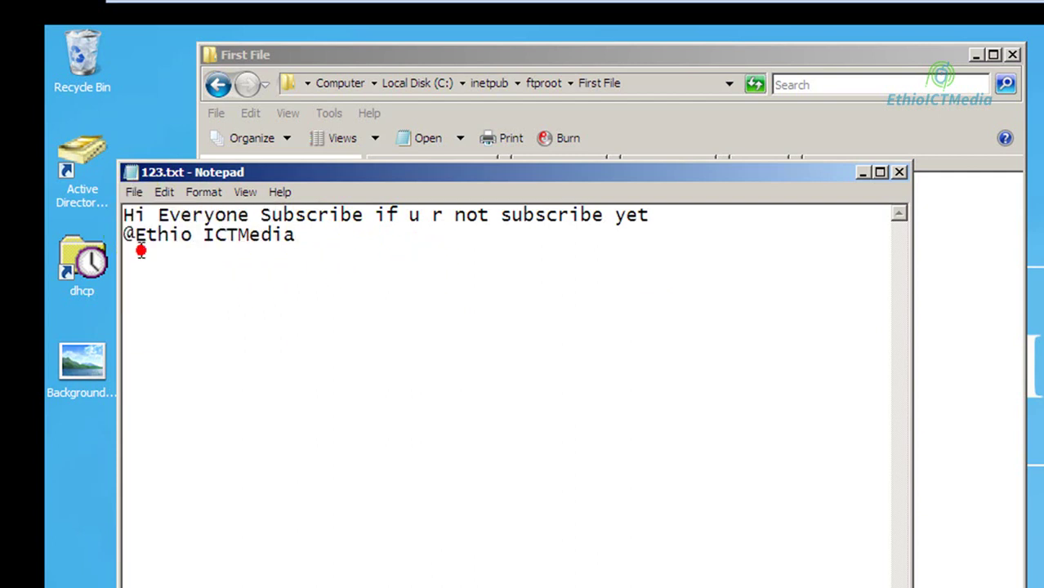
pyautogui.click(899, 172)
pyautogui.click(734, 365)
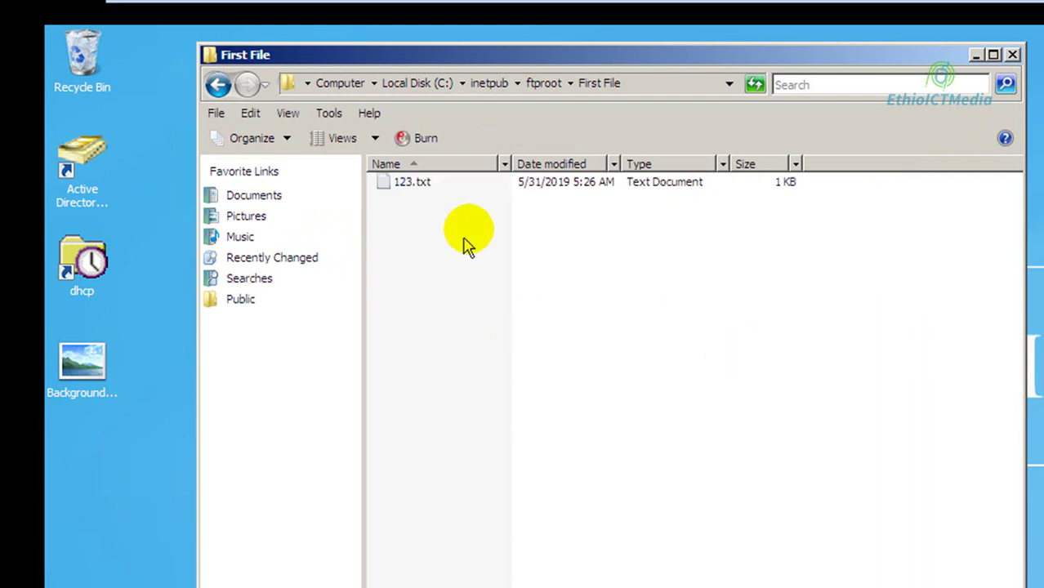
# - Go back from First File to ftproot, open the Second File folder, and return to ftproot
pyautogui.click(483, 188)
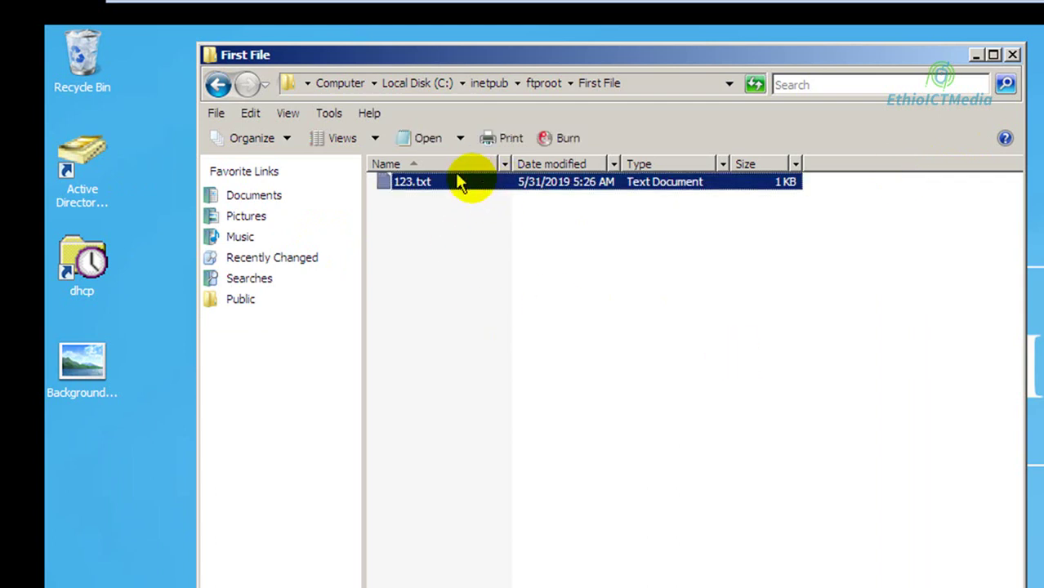
pyautogui.click(215, 86)
pyautogui.click(433, 206)
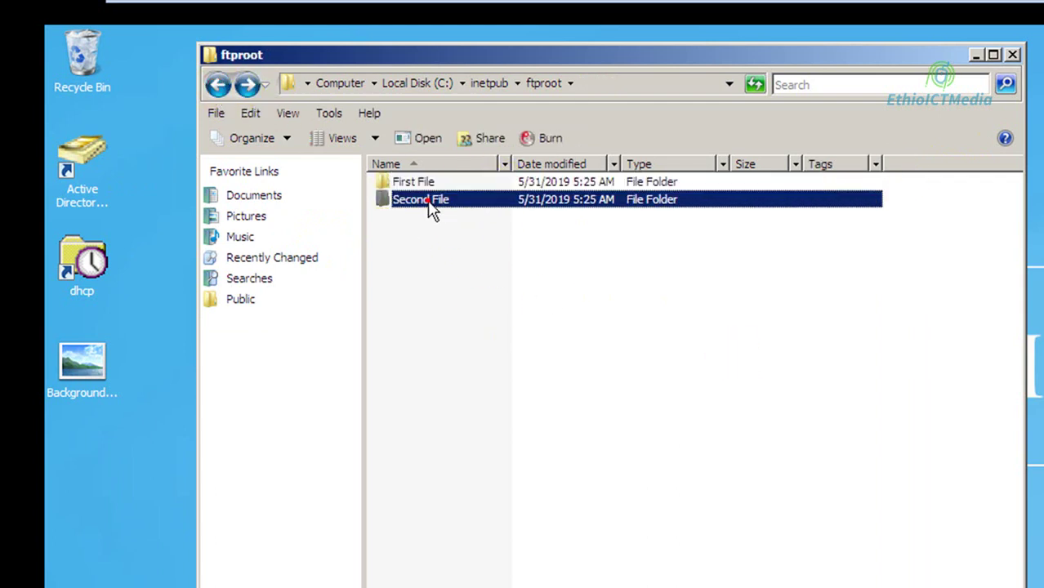
pyautogui.click(432, 228)
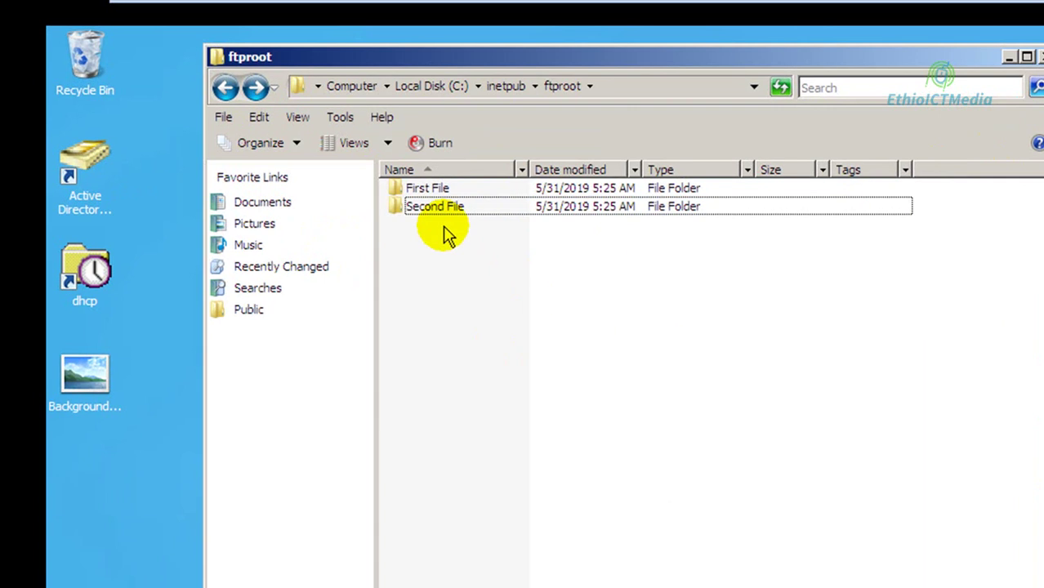
pyautogui.doubleClick(453, 206)
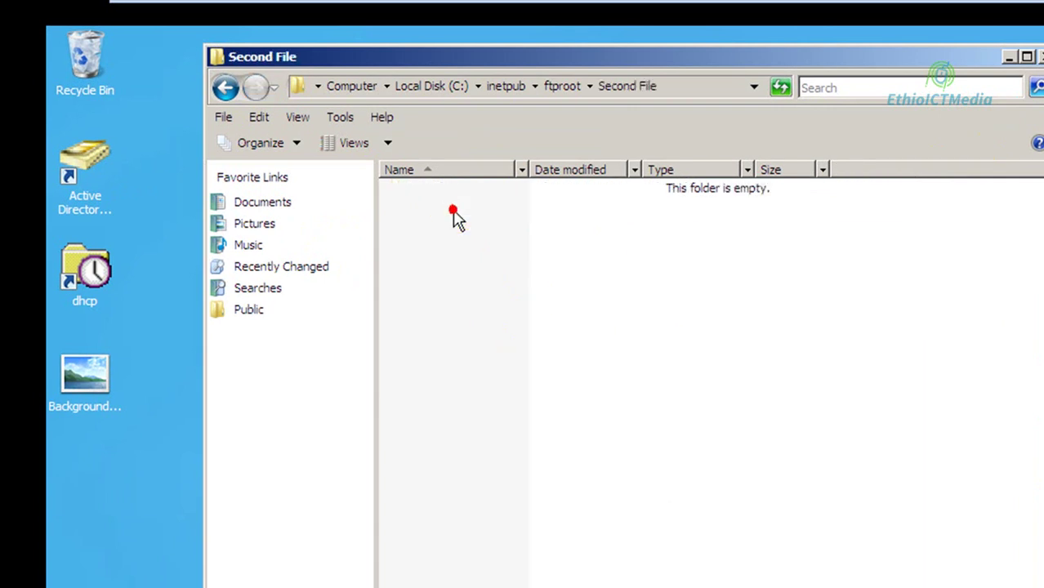
pyautogui.click(641, 423)
pyautogui.press('BackSpace')
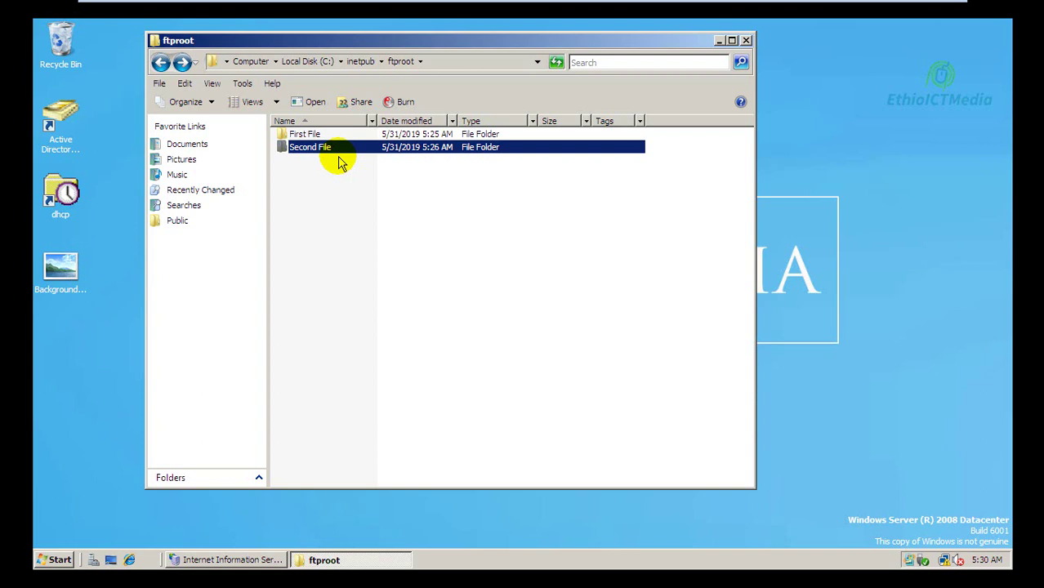
# - Open Internet Explorer, browse to ftp://192.168.1.1, and dismiss the Phishing Filter setup without choosing an option
pyautogui.click(128, 559)
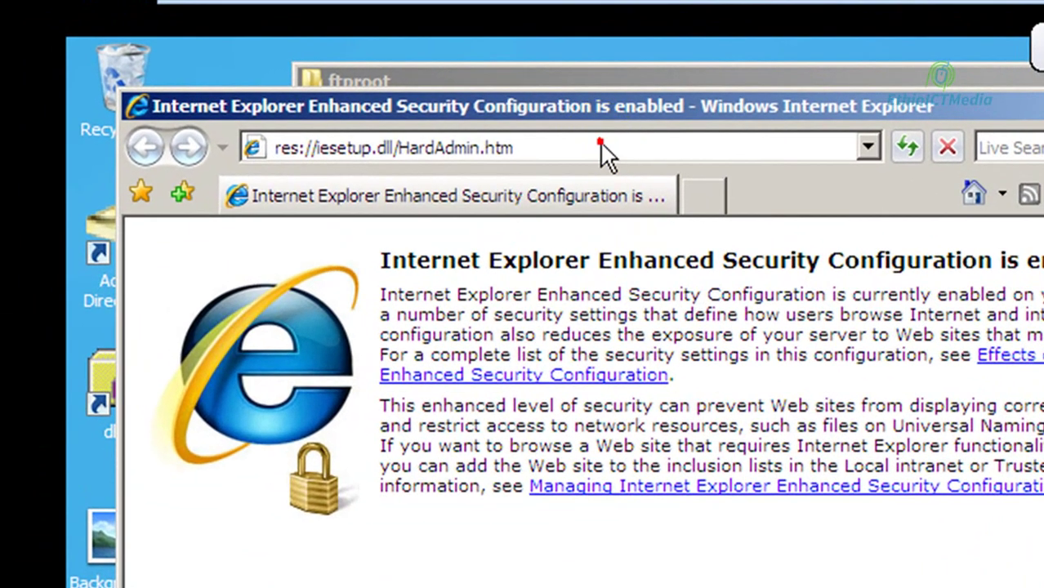
pyautogui.click(297, 70)
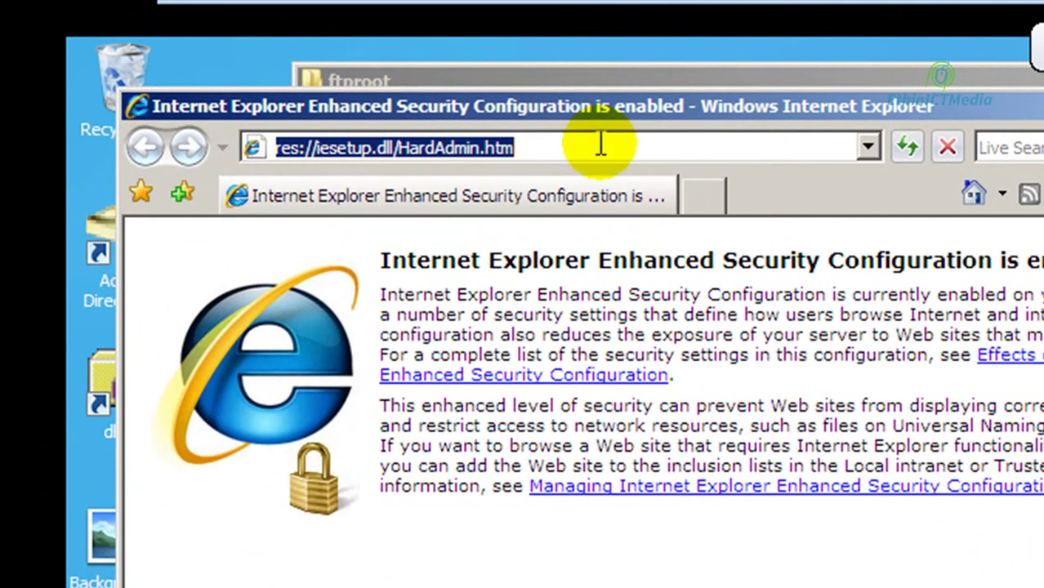
pyautogui.write('ft')
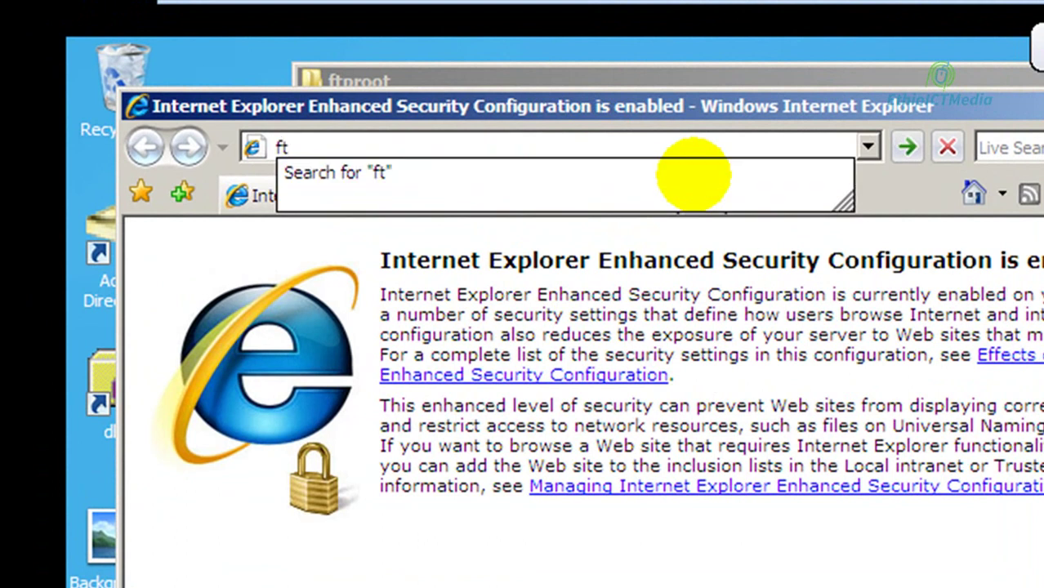
pyautogui.write('p:')
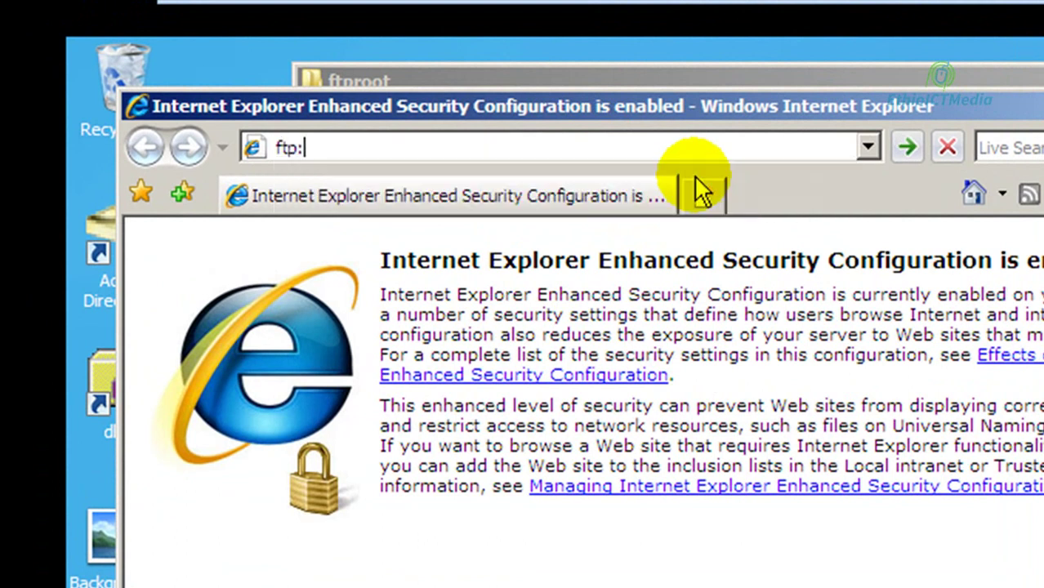
pyautogui.write('//')
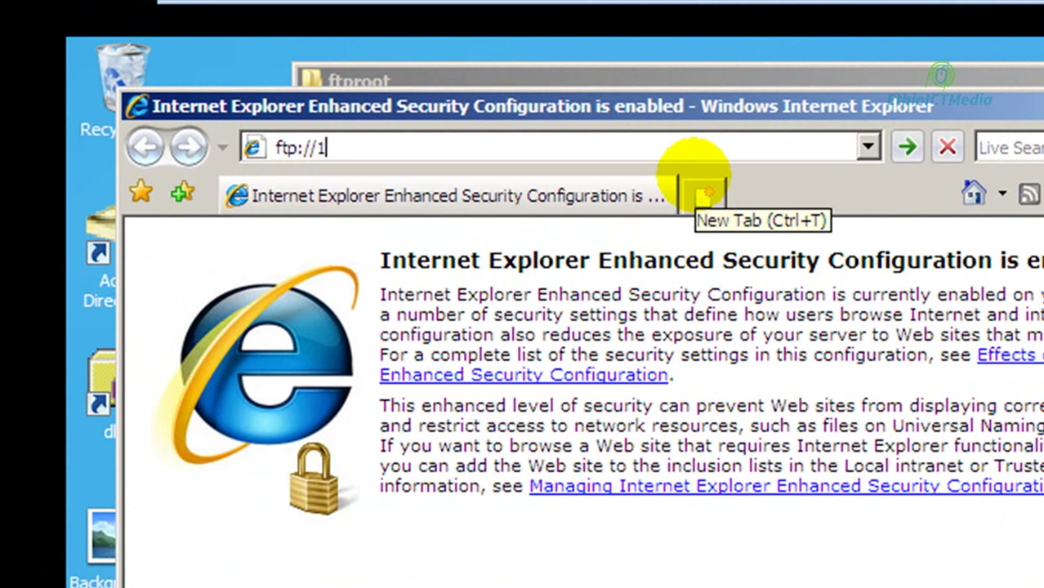
pyautogui.write('192.168.1.1')
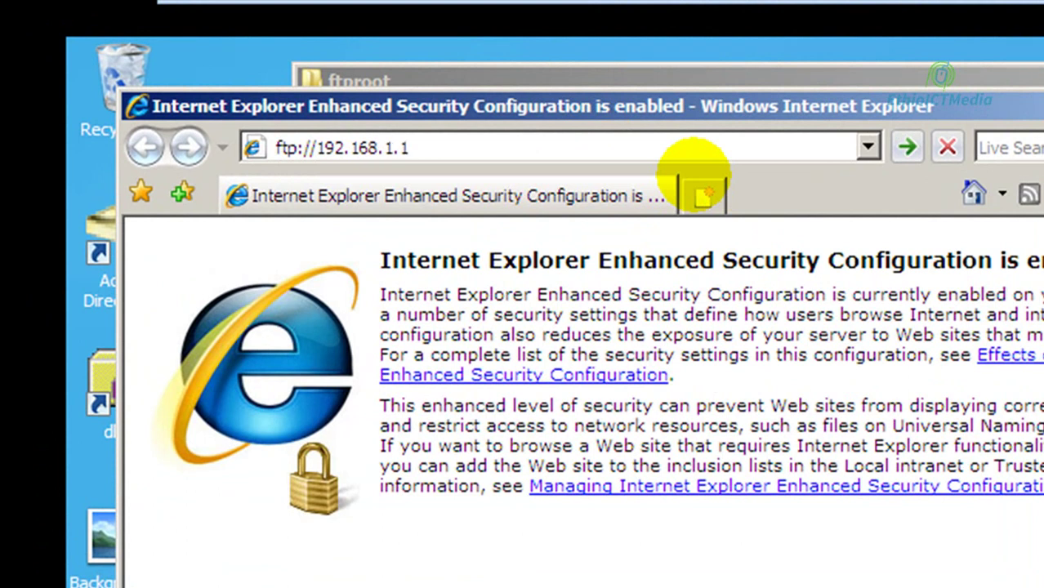
pyautogui.press('Return')
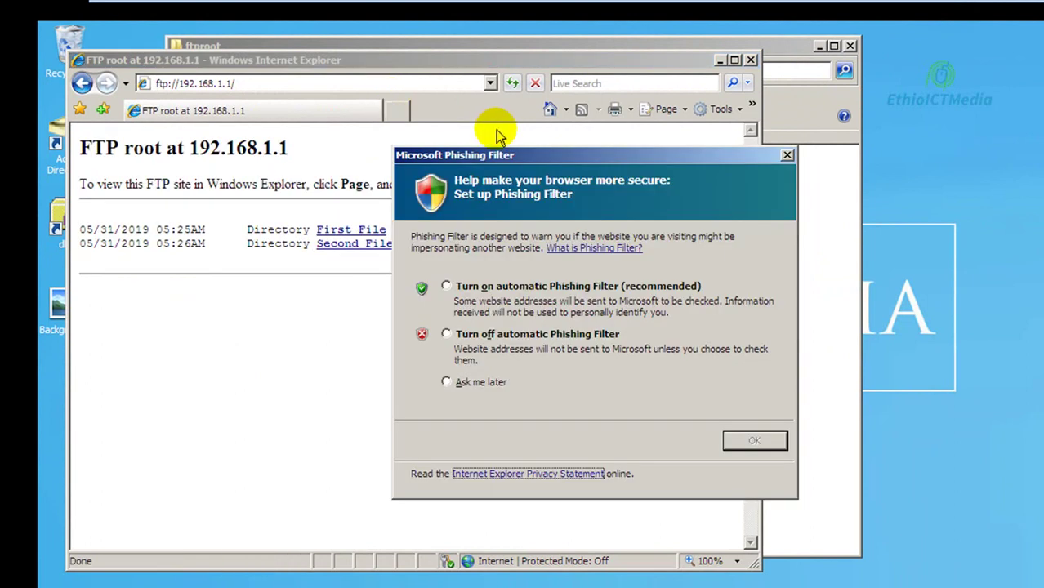
pyautogui.click(786, 155)
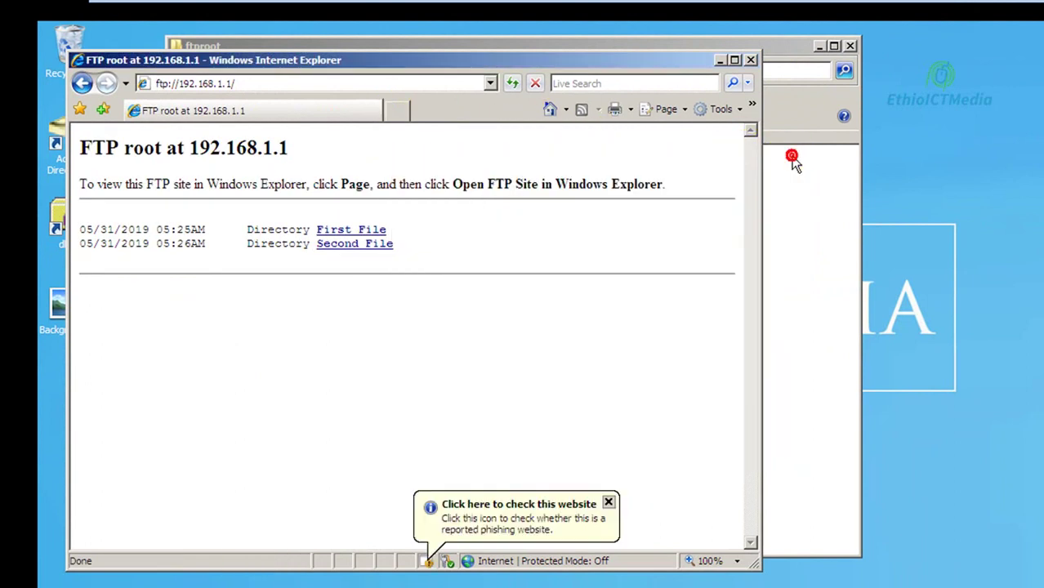
# - Open the First File directory on the FTP site, view 123.txt.txt, and return to the FTP root
pyautogui.click(358, 231)
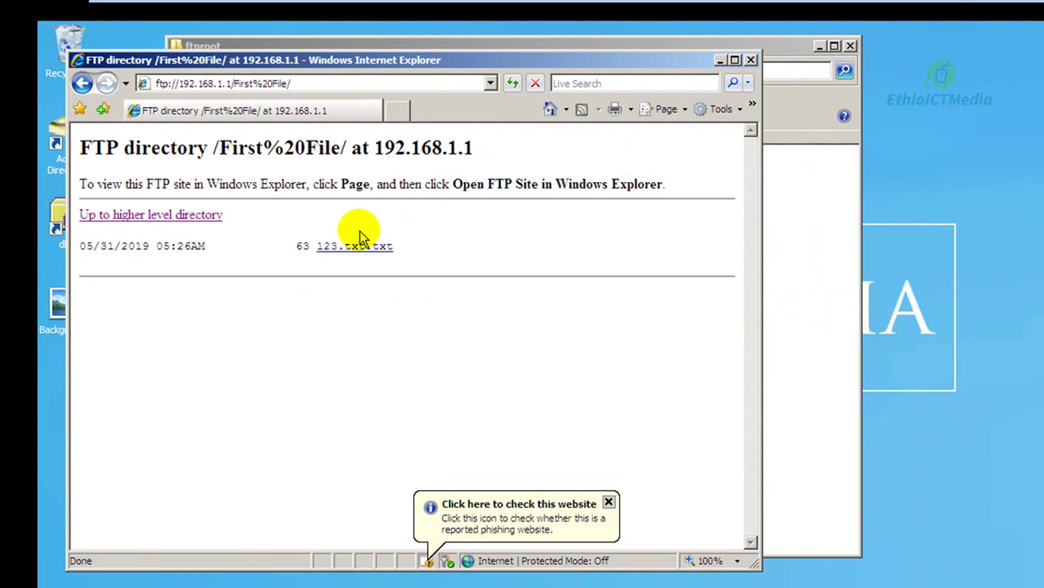
pyautogui.click(355, 247)
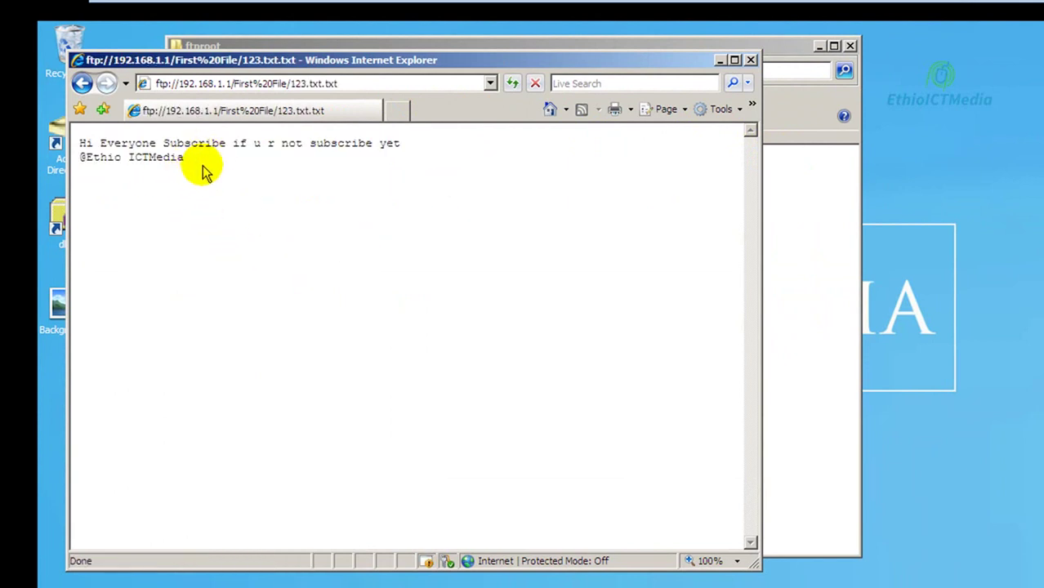
pyautogui.click(83, 85)
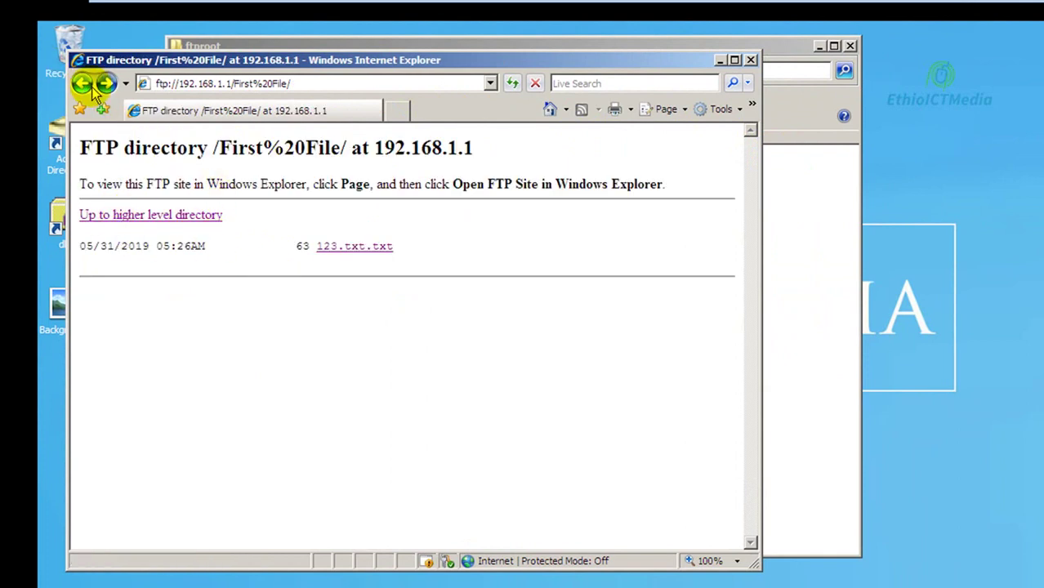
pyautogui.click(85, 85)
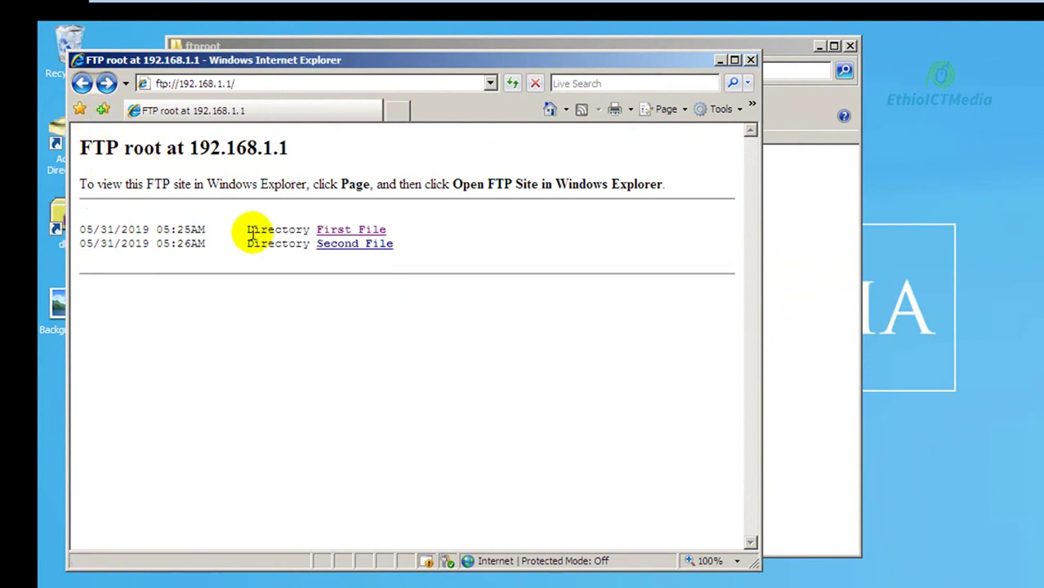
# - Highlight the server address 192.168.1.1/ within the FTP site's URL
pyautogui.click(243, 84)
pyautogui.click(243, 84)
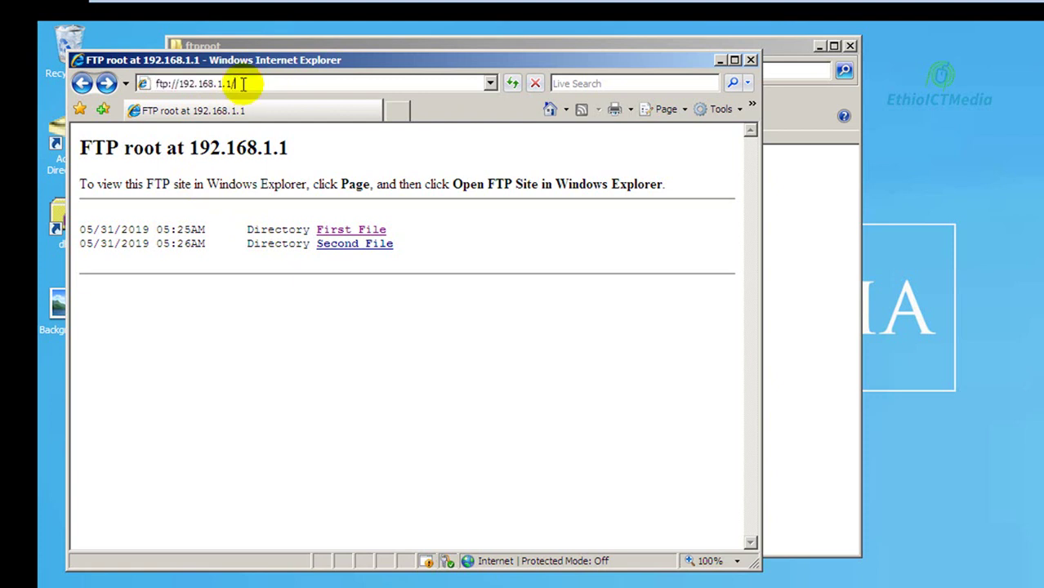
pyautogui.moveTo(243, 84); pyautogui.dragTo(182, 87)
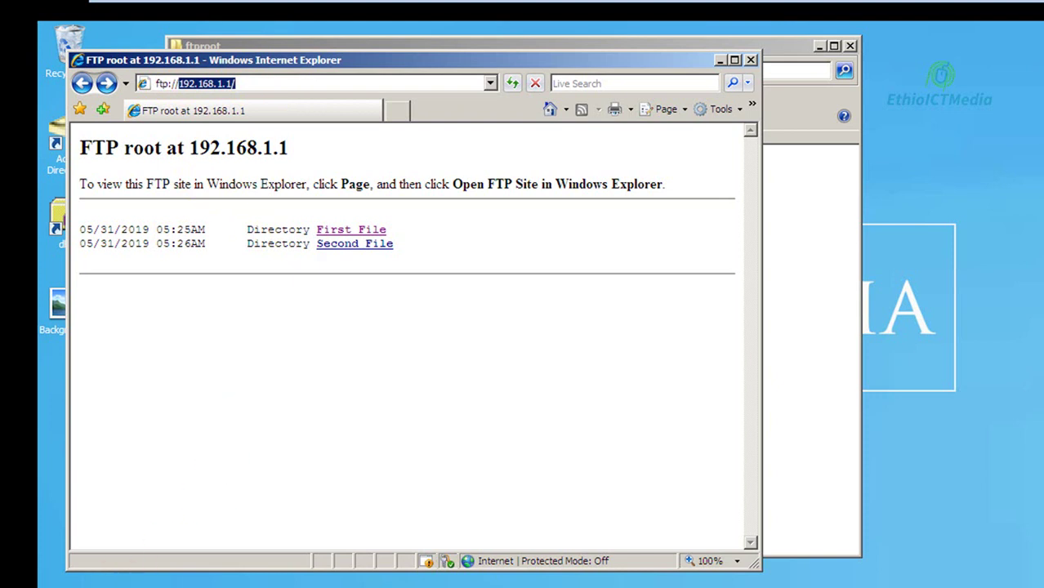
# - Open Internet Information Services (IIS) 6.0 Manager and display the FTP Sites of the local server
pyautogui.press('super')
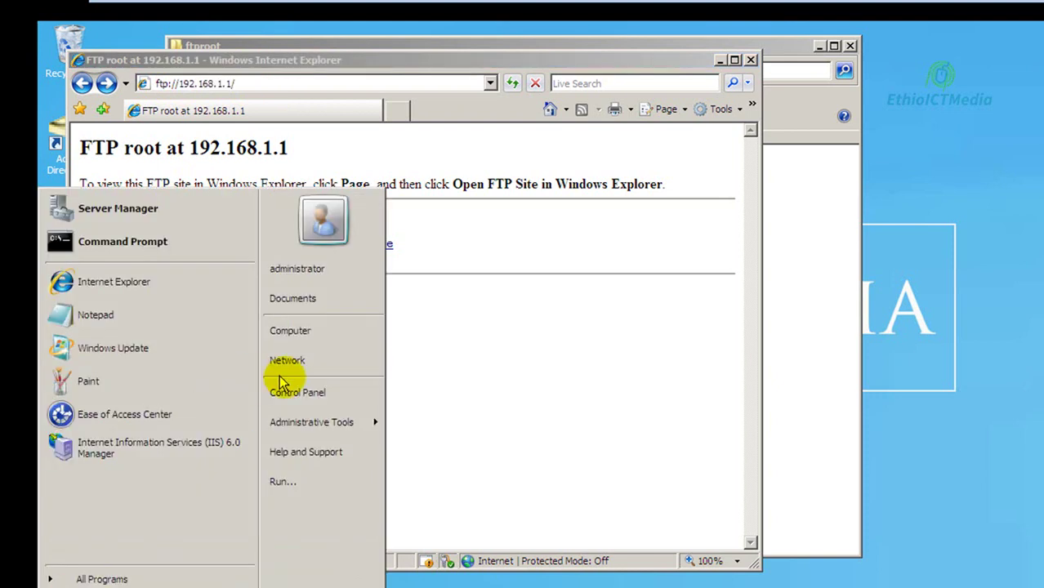
pyautogui.moveTo(296, 418)
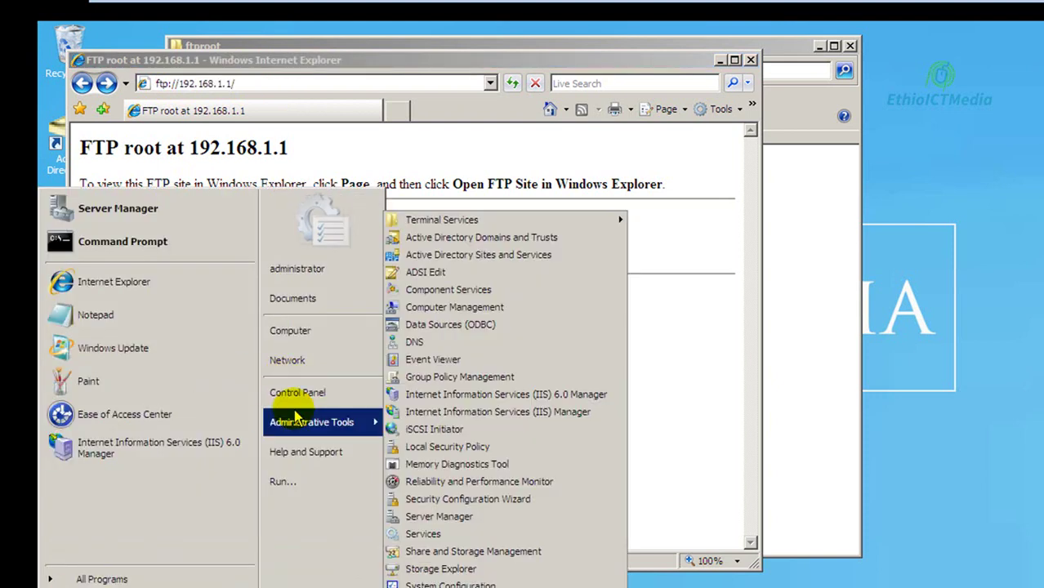
pyautogui.click(461, 398)
pyautogui.click(101, 111)
pyautogui.click(52, 109)
pyautogui.click(100, 124)
pyautogui.rightClick(98, 128)
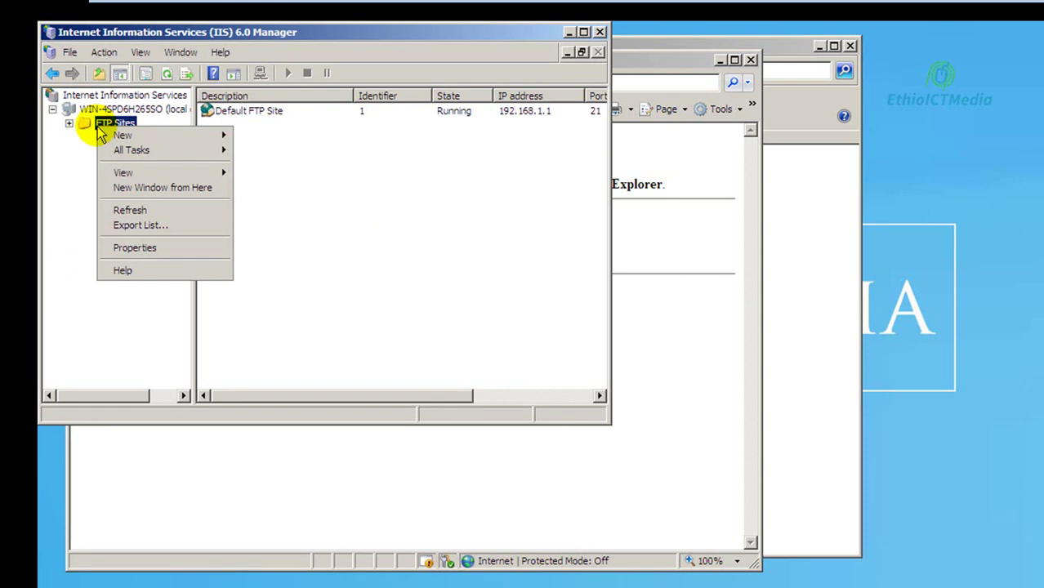
# - Expand FTP Sites and open the properties of the Default FTP Site
pyautogui.click(69, 123)
pyautogui.click(125, 137)
pyautogui.rightClick(125, 137)
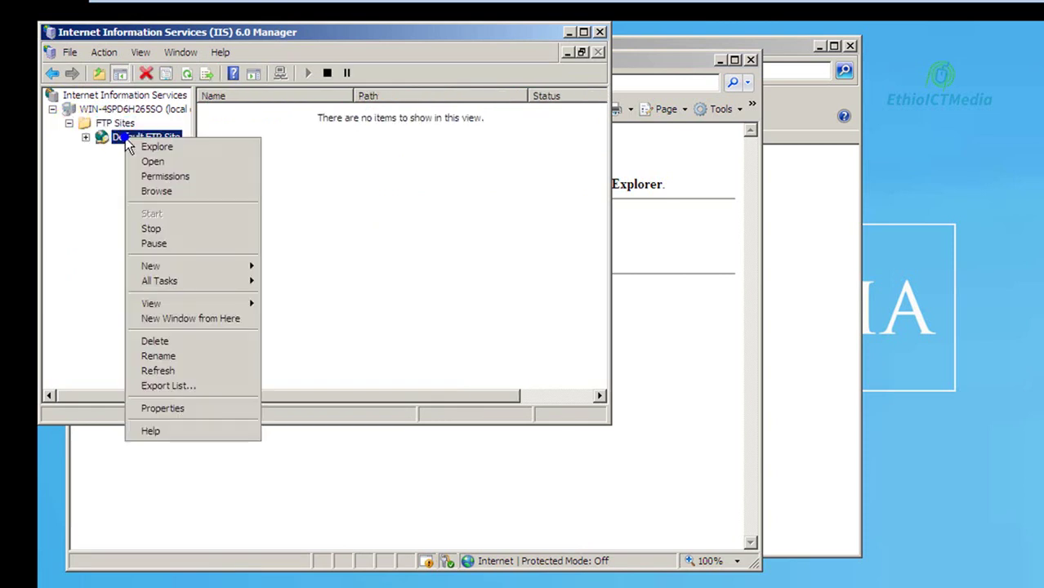
pyautogui.click(165, 409)
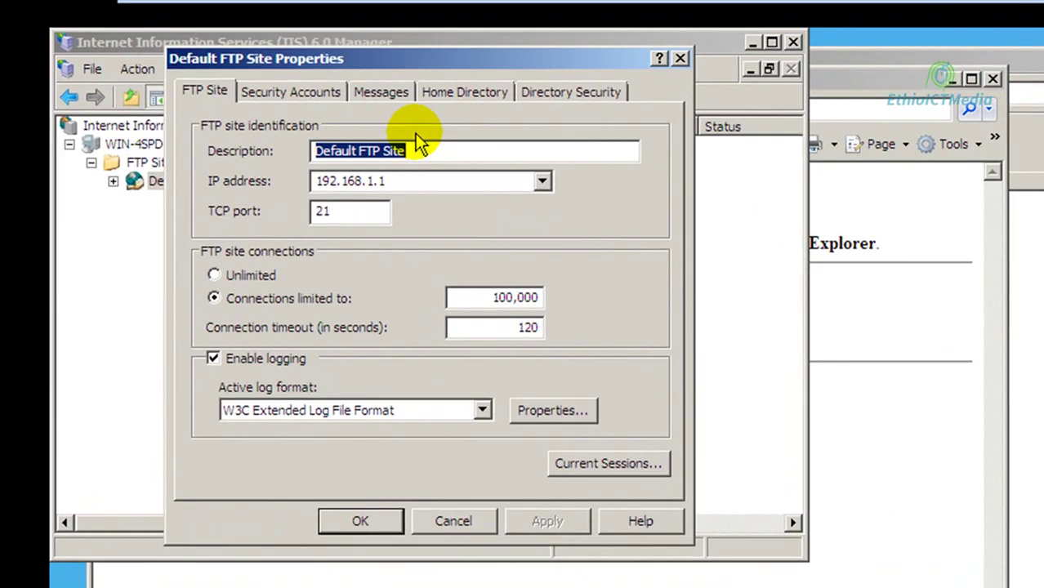
# - Examine the site's home directory path, and look up the ftproot folder in the folder browser without changing the selection
pyautogui.click(463, 95)
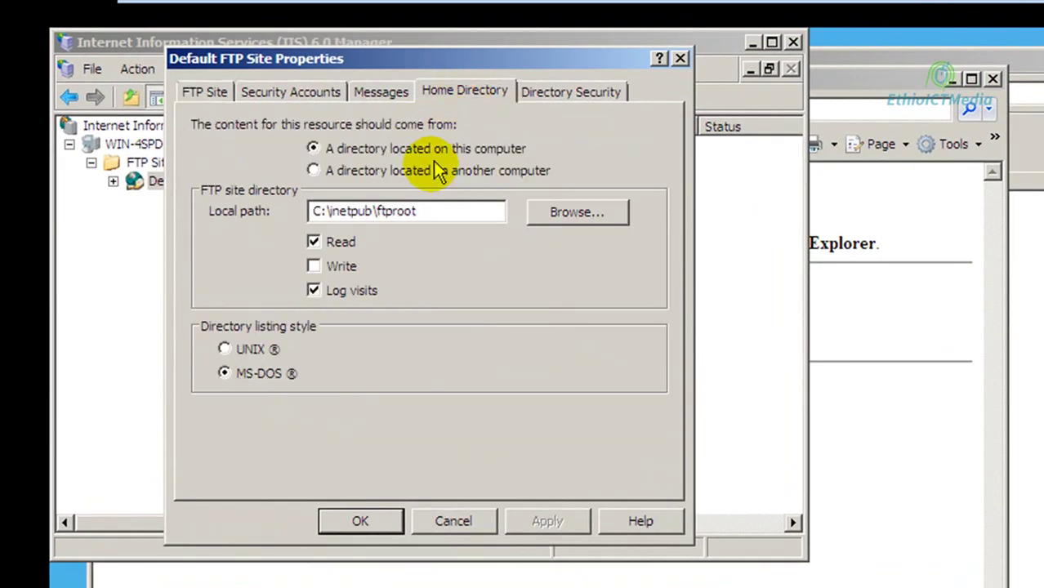
pyautogui.moveTo(423, 212); pyautogui.dragTo(287, 214)
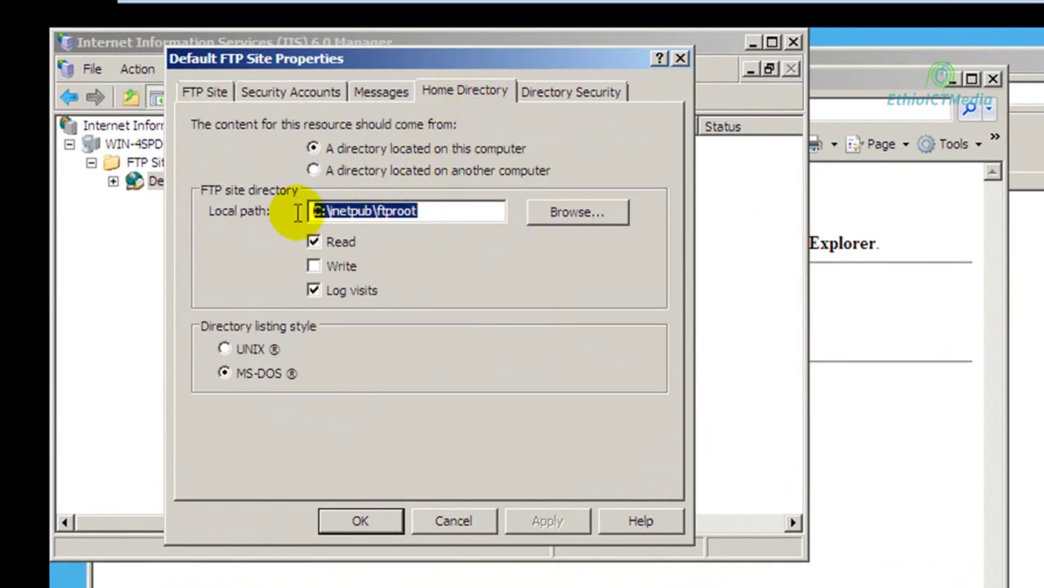
pyautogui.click(423, 209)
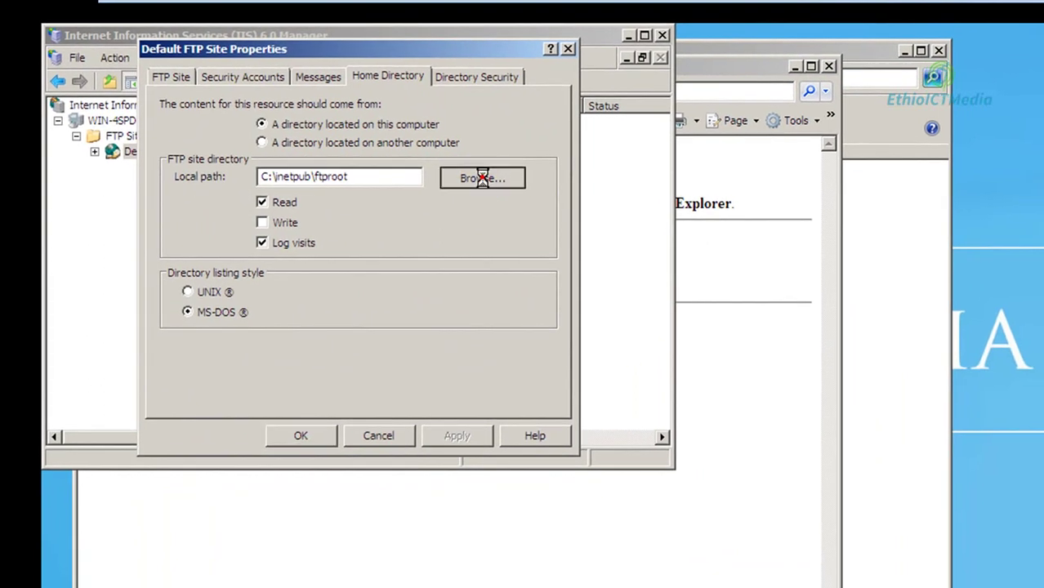
pyautogui.click(482, 179)
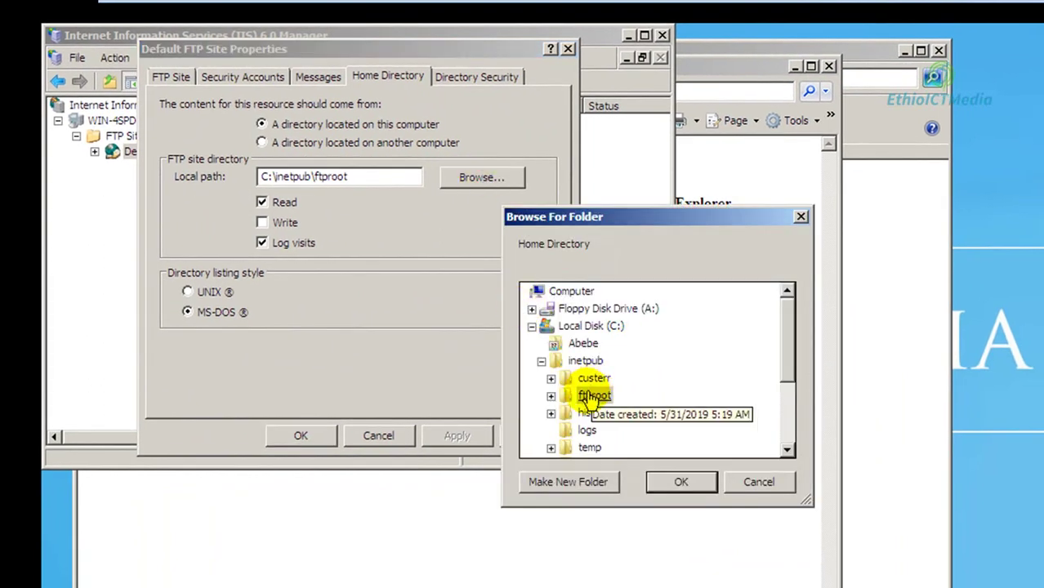
pyautogui.click(755, 482)
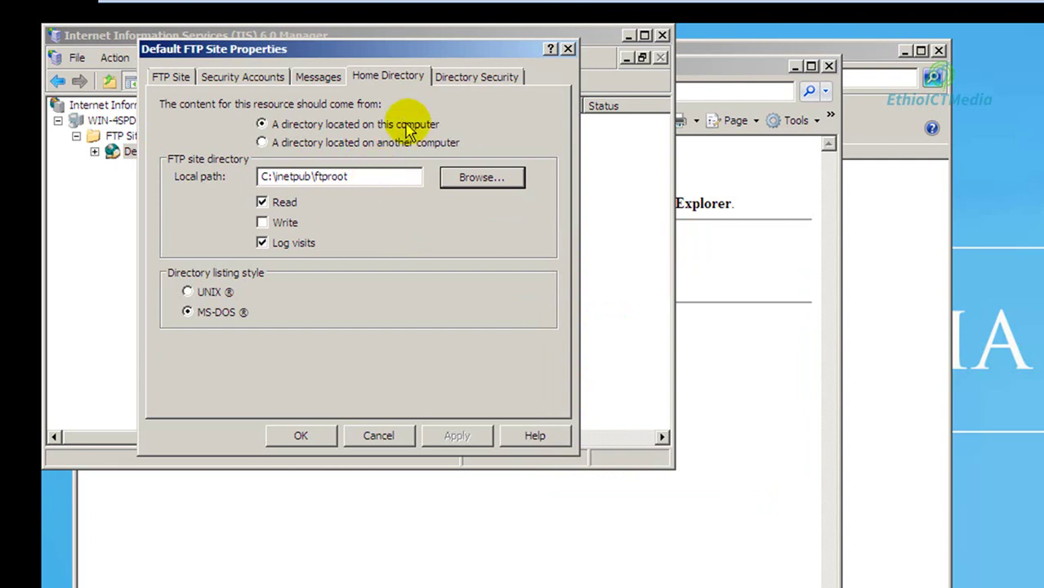
# - Review the site's security accounts, directory security and FTP site settings, then close the properties and IIS 6.0 Manager
pyautogui.click(462, 85)
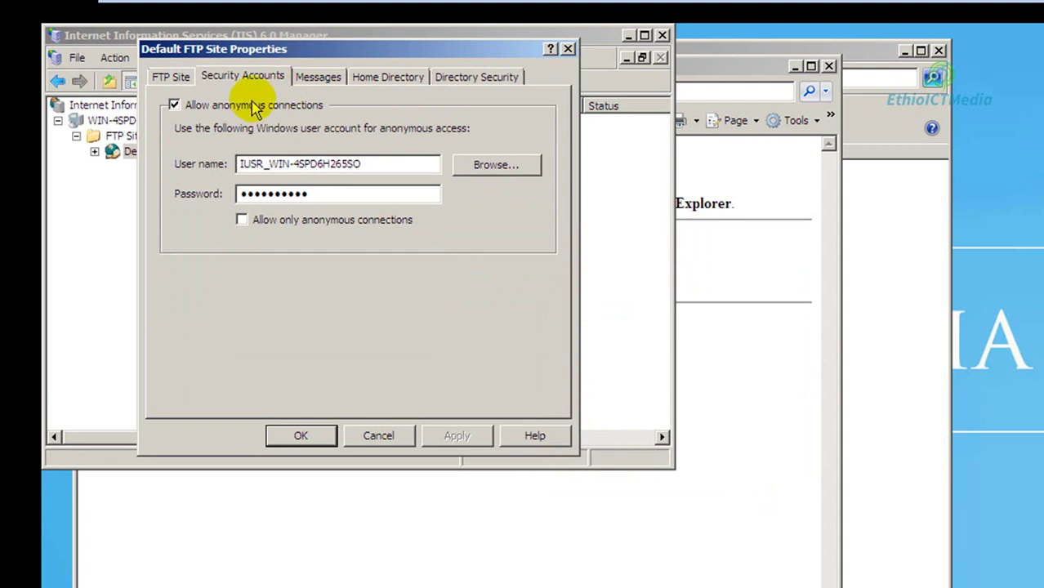
pyautogui.click(476, 78)
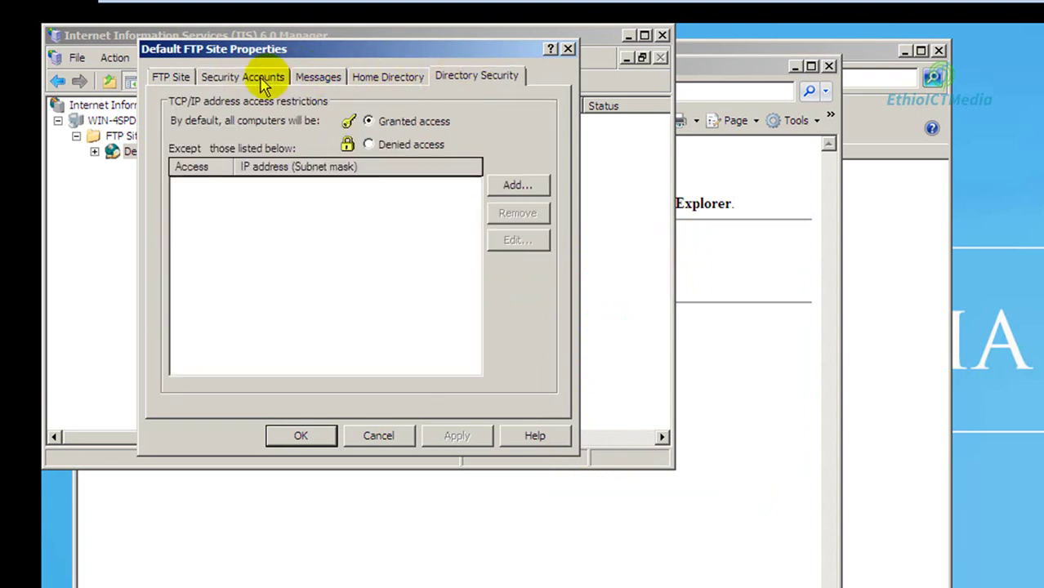
pyautogui.click(171, 79)
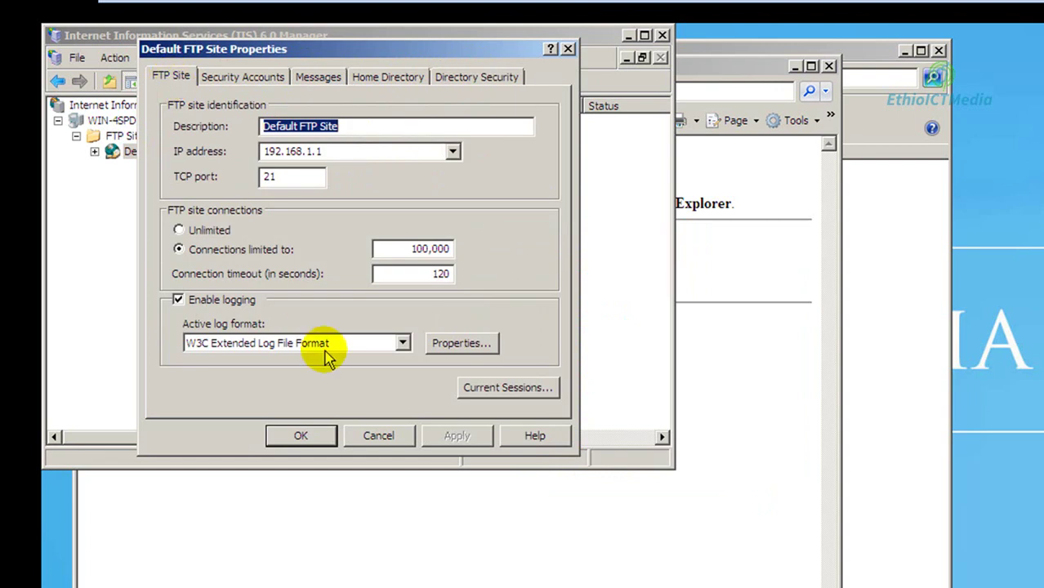
pyautogui.click(323, 439)
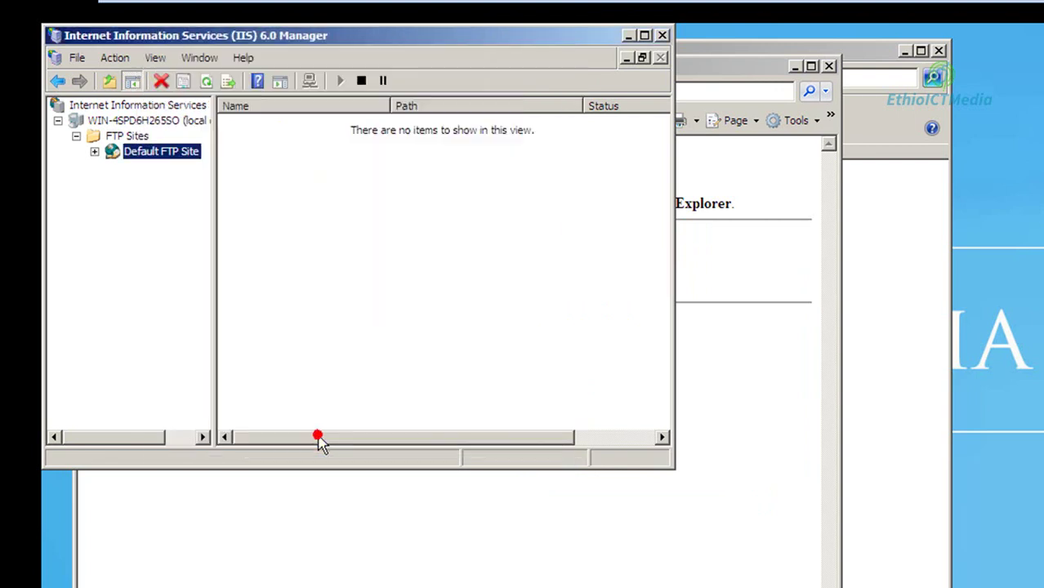
pyautogui.click(663, 35)
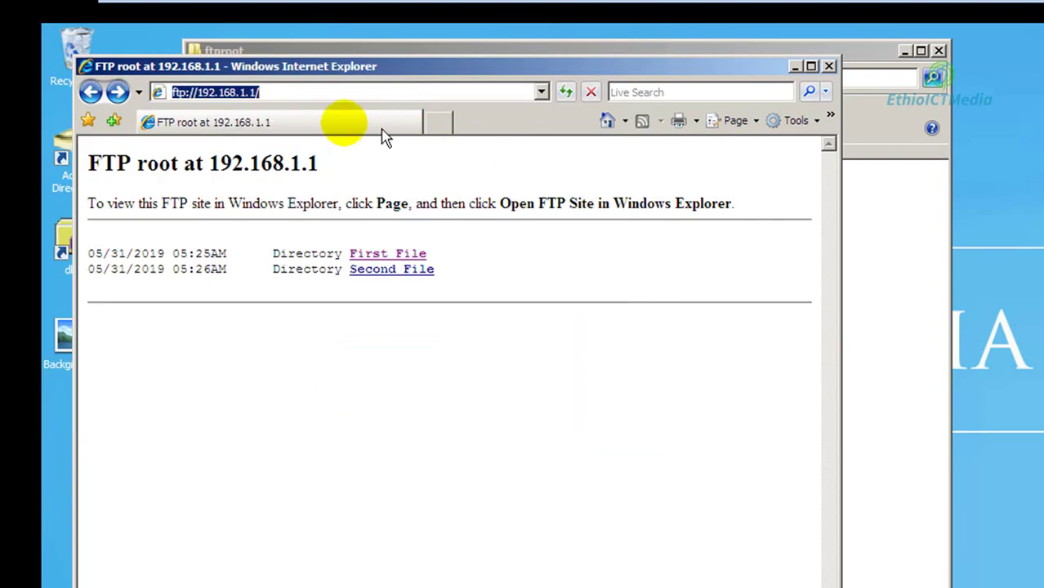